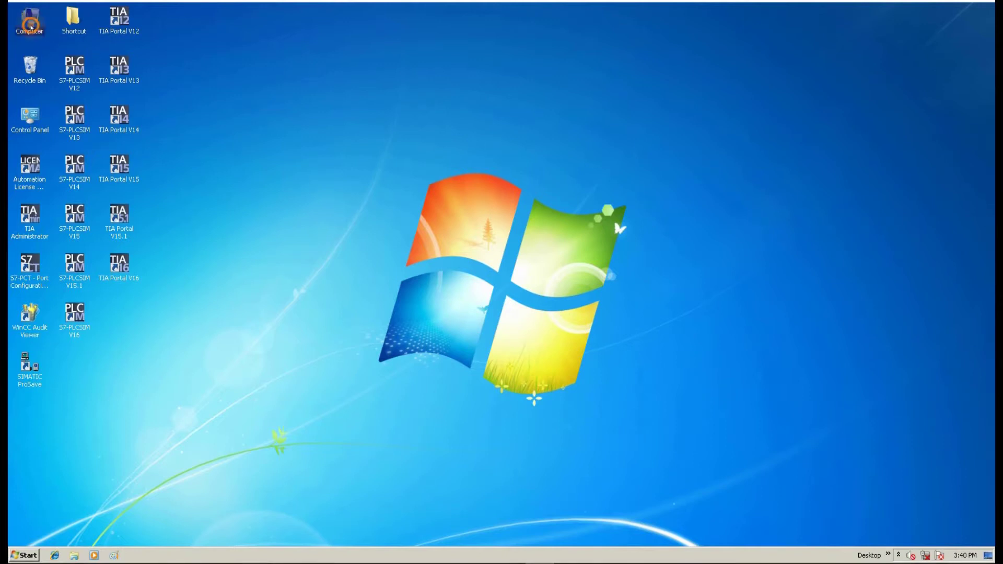
Check the computer's system properties, then close the system information window.
{"action": "right_click", "coordinate": [30, 19]}
{"action": "left_click", "coordinate": [65, 116]}
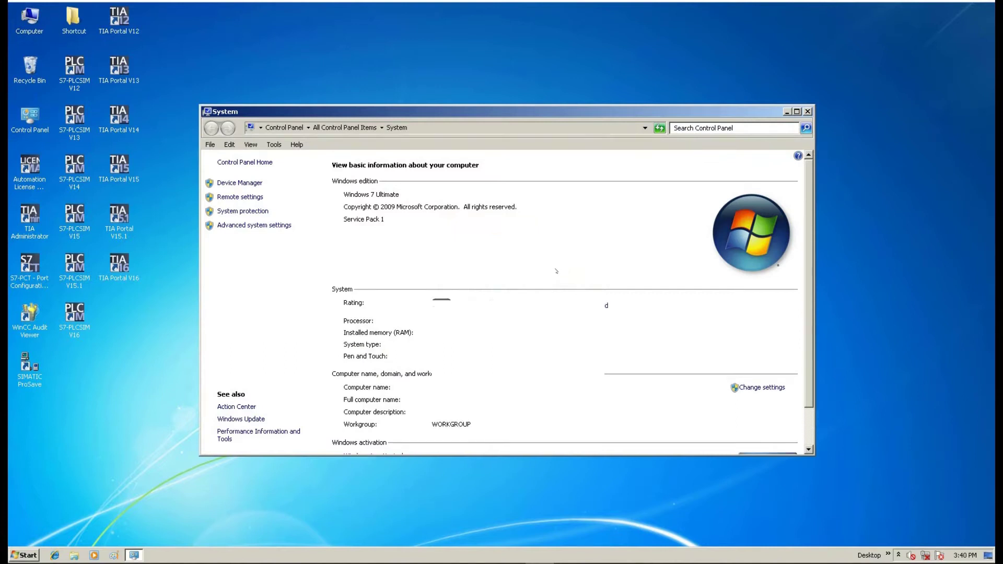
{"action": "left_click", "coordinate": [808, 111]}
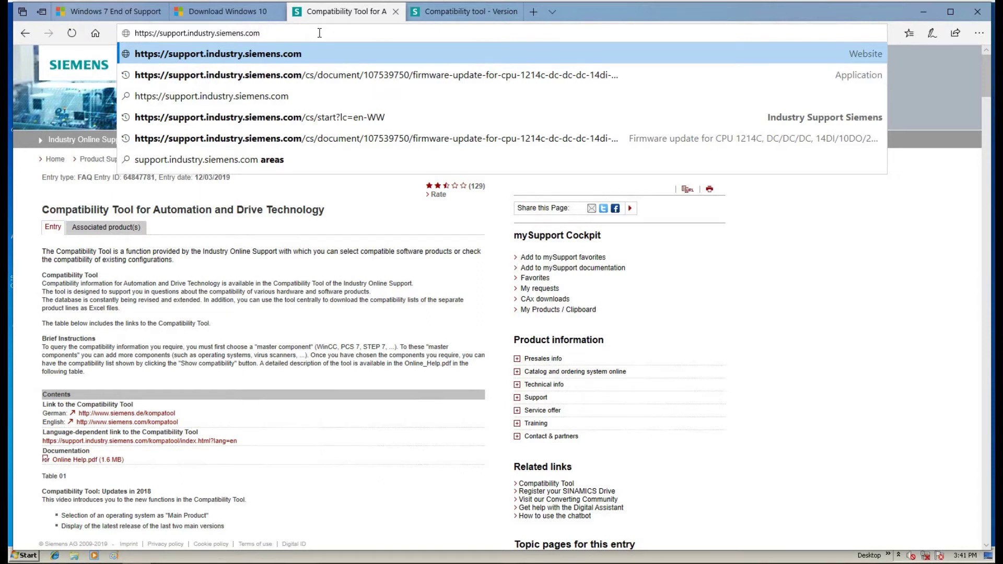
Download the Microsoft Windows 10 operating system compatibility list from the Compatibility Tool.
{"action": "key", "text": "Return"}
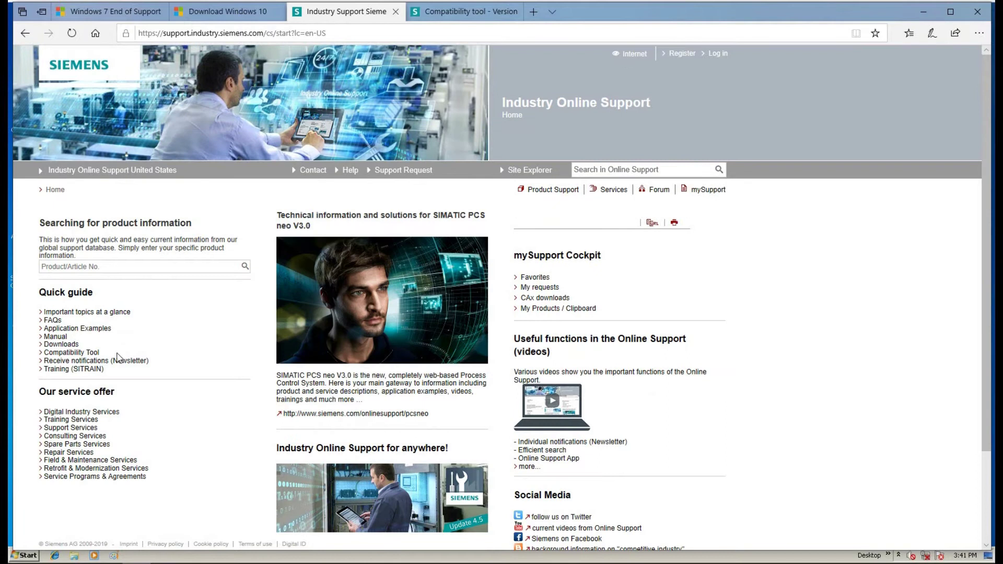
{"action": "left_click", "coordinate": [87, 353]}
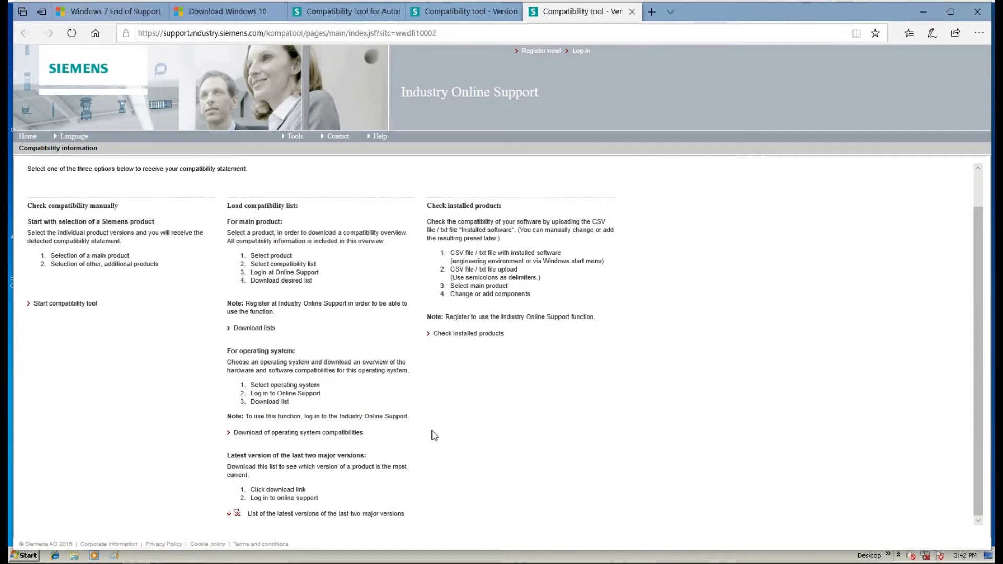
{"action": "left_click", "coordinate": [357, 434]}
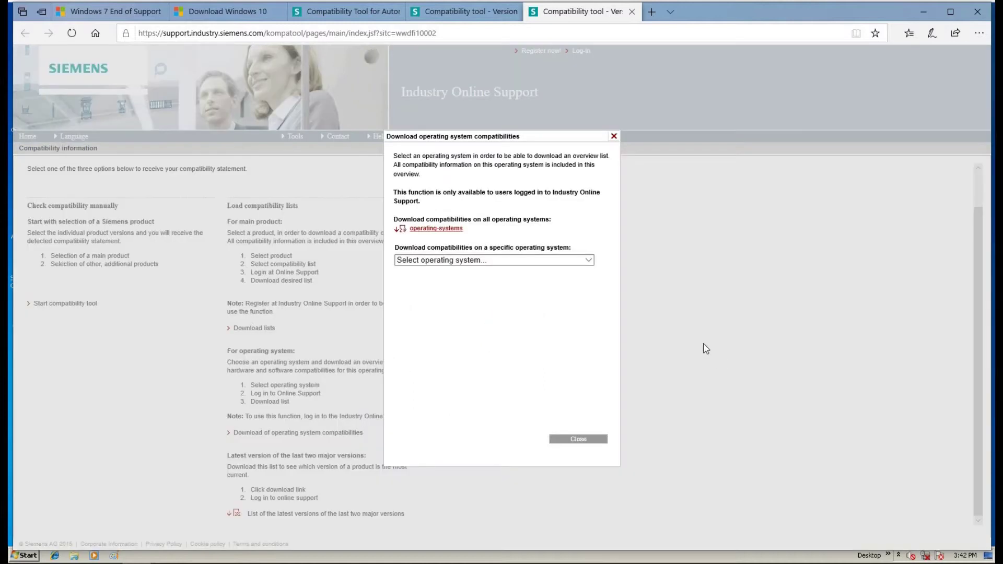
{"action": "left_click", "coordinate": [589, 260]}
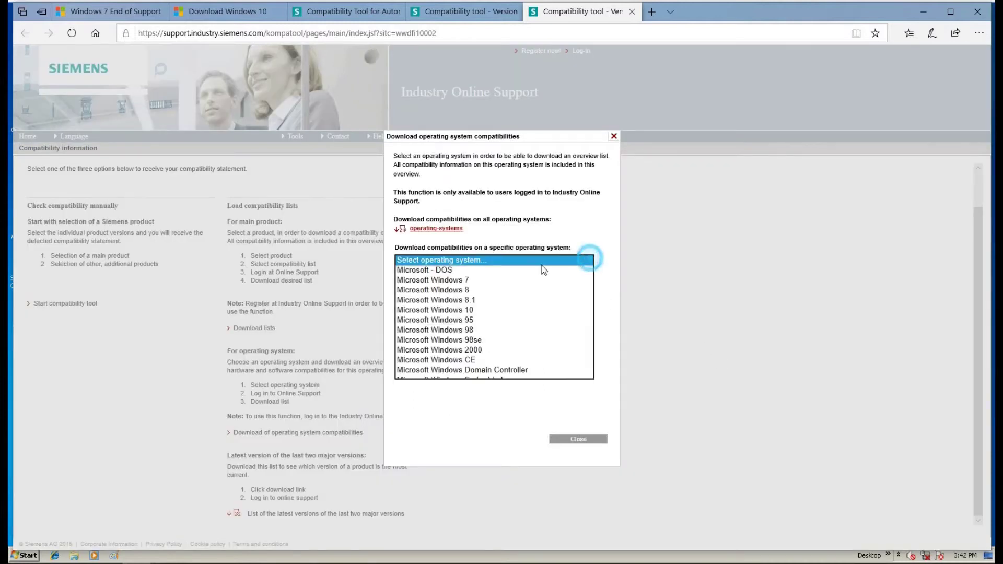
{"action": "left_click", "coordinate": [476, 311]}
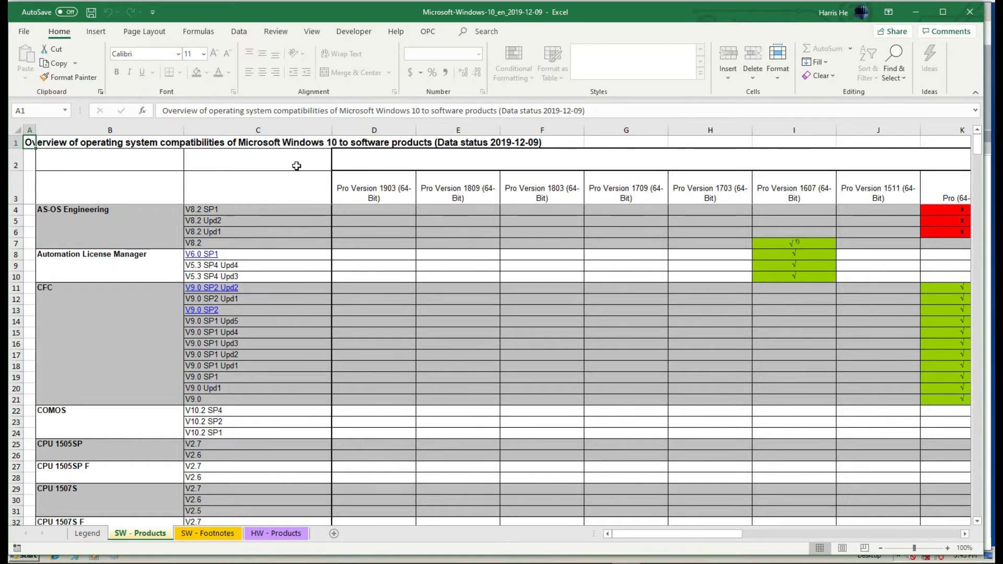
Scroll to the STEP 7 Professional rows to check Windows 10 support, then minimise Excel.
{"action": "scroll", "coordinate": [221, 242], "scroll_direction": "down", "scroll_amount": 20}
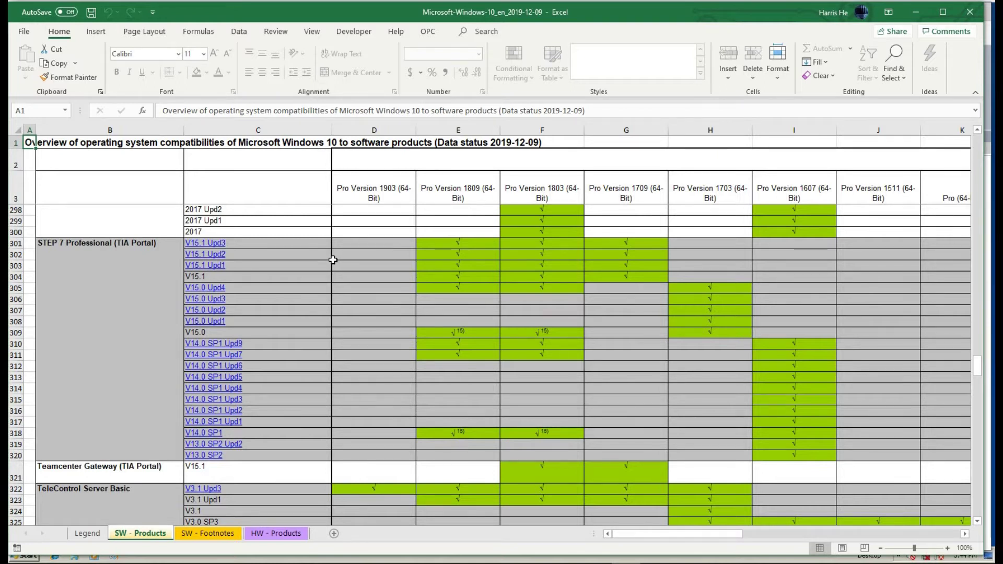
{"action": "left_click", "coordinate": [916, 12]}
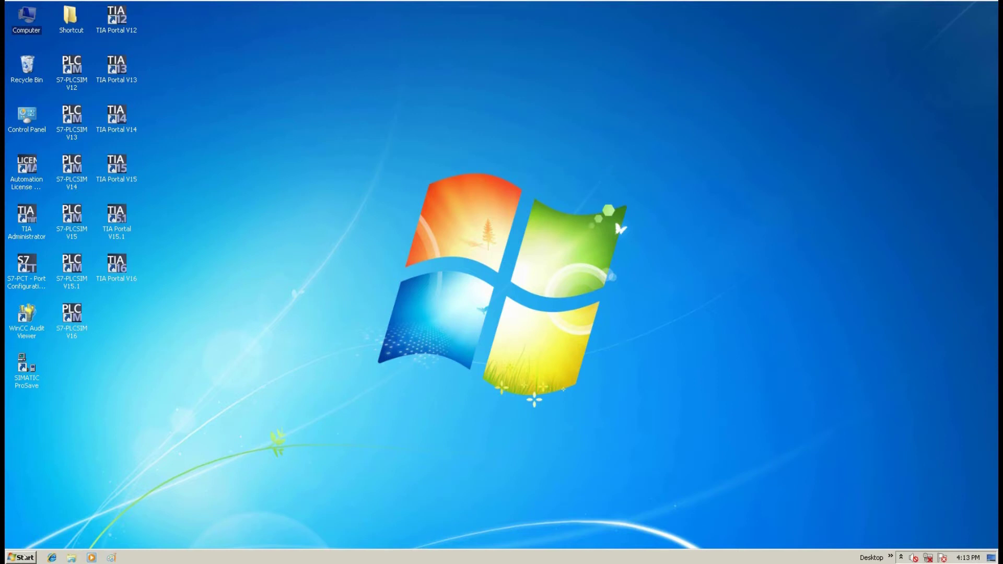
{"action": "left_click", "coordinate": [25, 558]}
{"action": "left_click", "coordinate": [42, 518]}
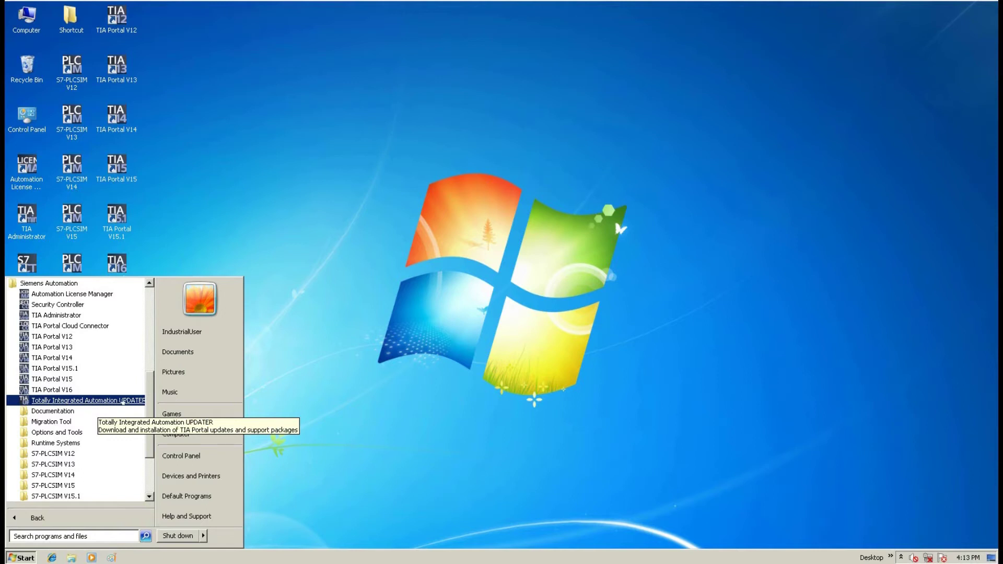
{"action": "left_click", "coordinate": [123, 401]}
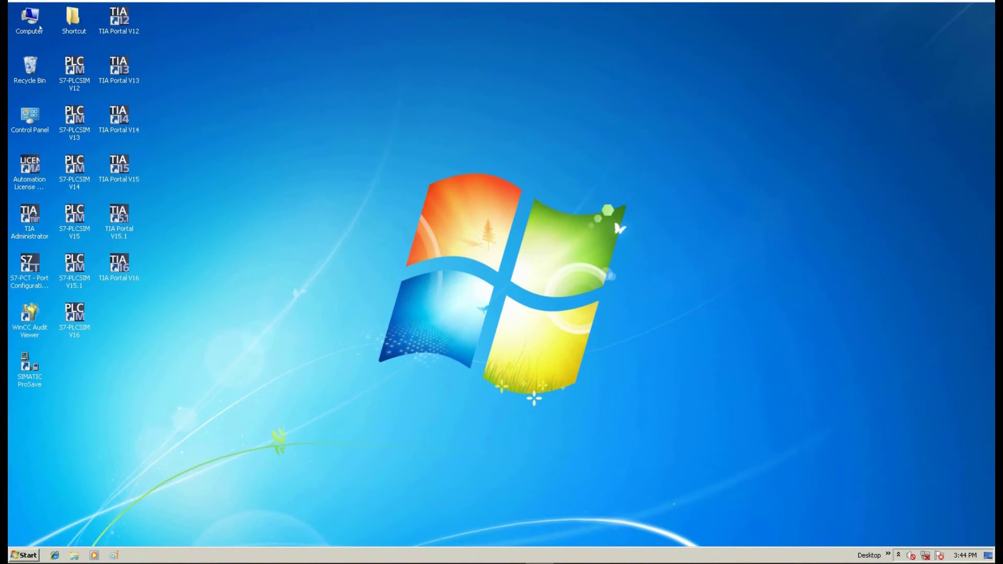
{"action": "double_click", "coordinate": [29, 20]}
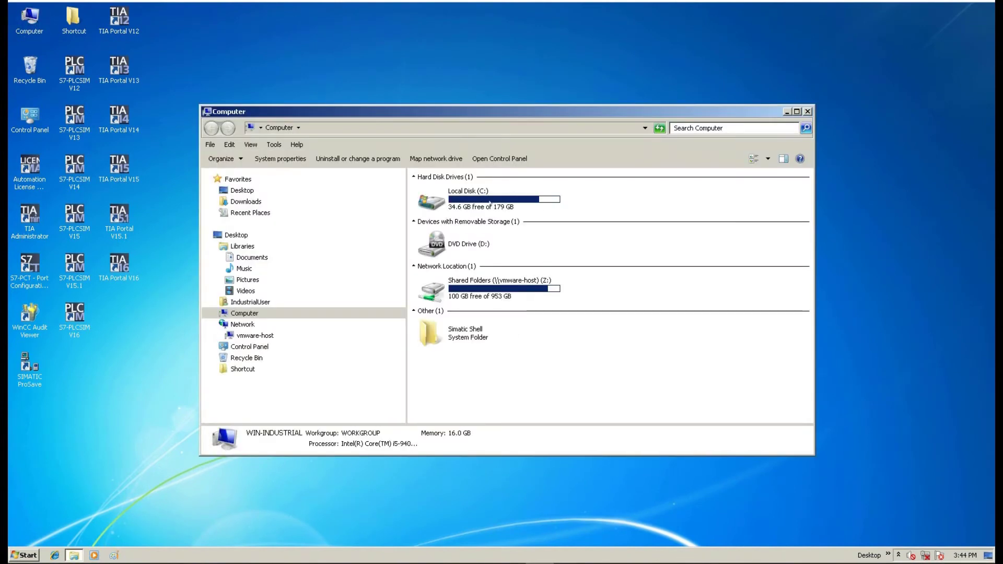
{"action": "left_click", "coordinate": [513, 191]}
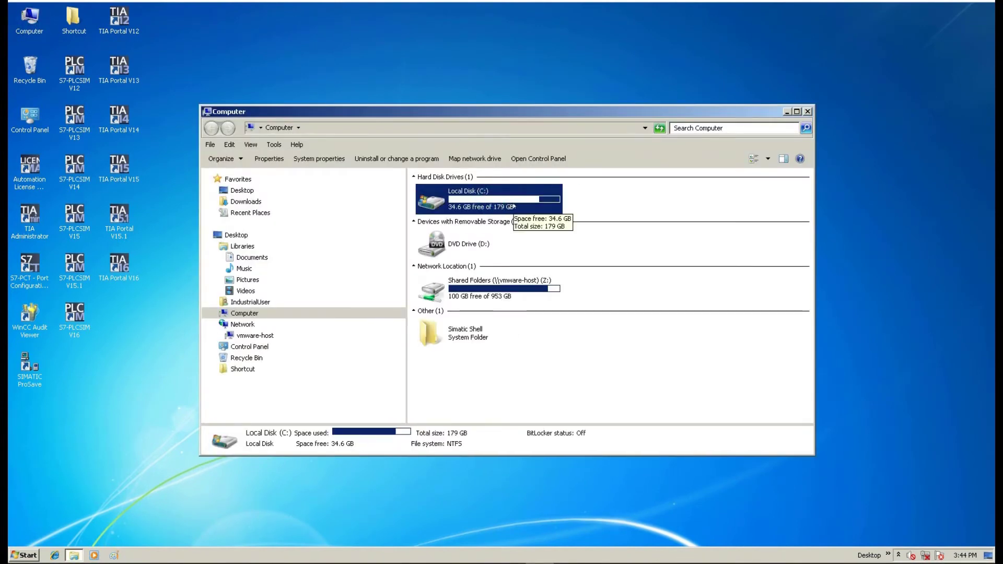
{"action": "key", "text": "alt+F4"}
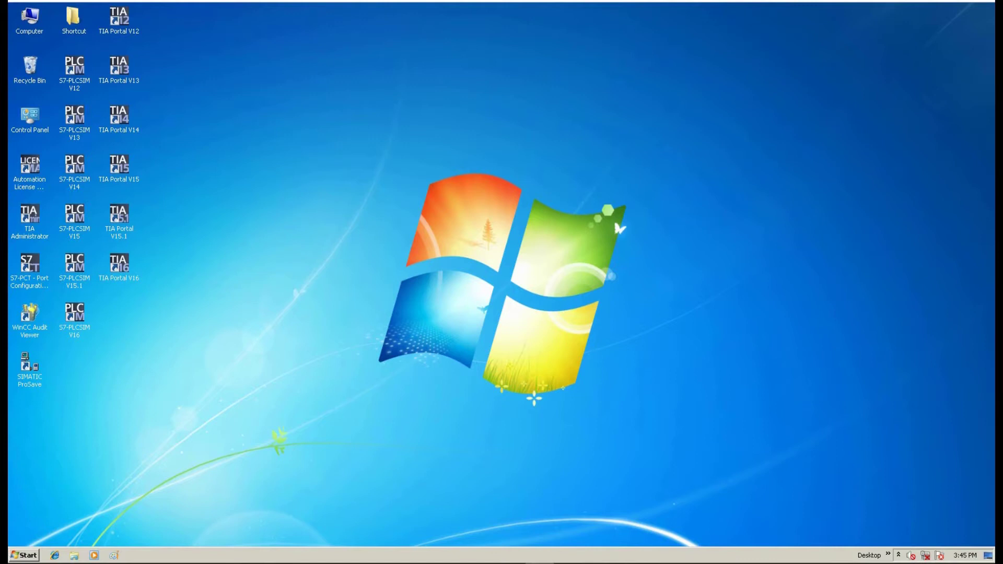
Return to Edge's Download Windows 10 page and scroll down to the media creation tool download.
{"action": "key", "text": "alt+Tab"}
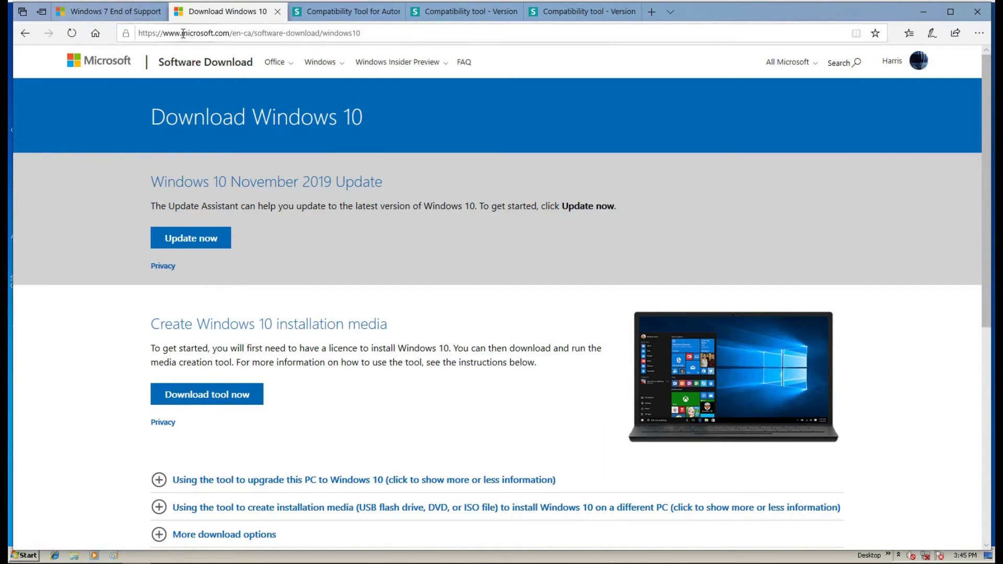
{"action": "left_click_drag", "start_coordinate": [154, 116], "coordinate": [364, 122]}
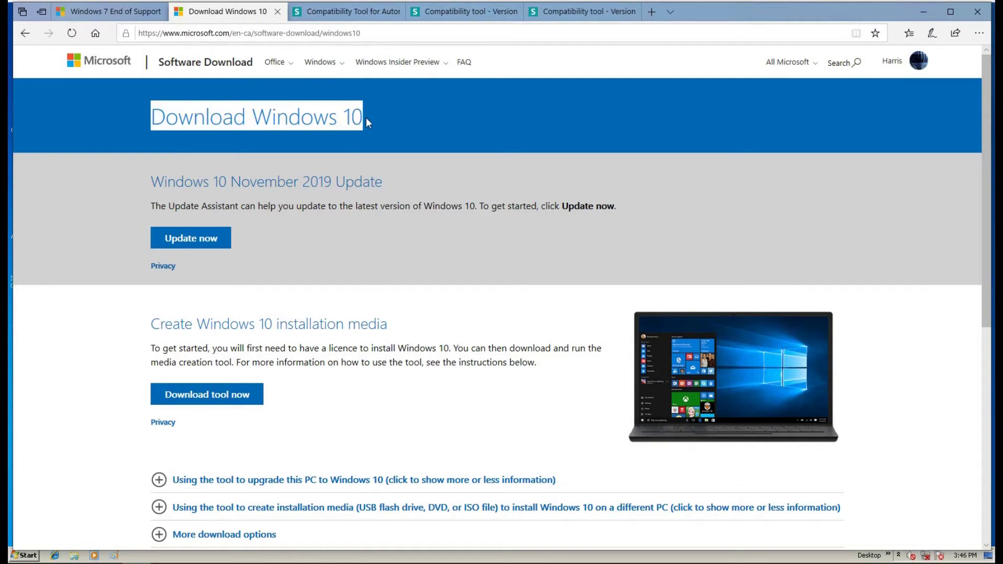
{"action": "scroll", "coordinate": [264, 356], "scroll_direction": "down", "scroll_amount": 1}
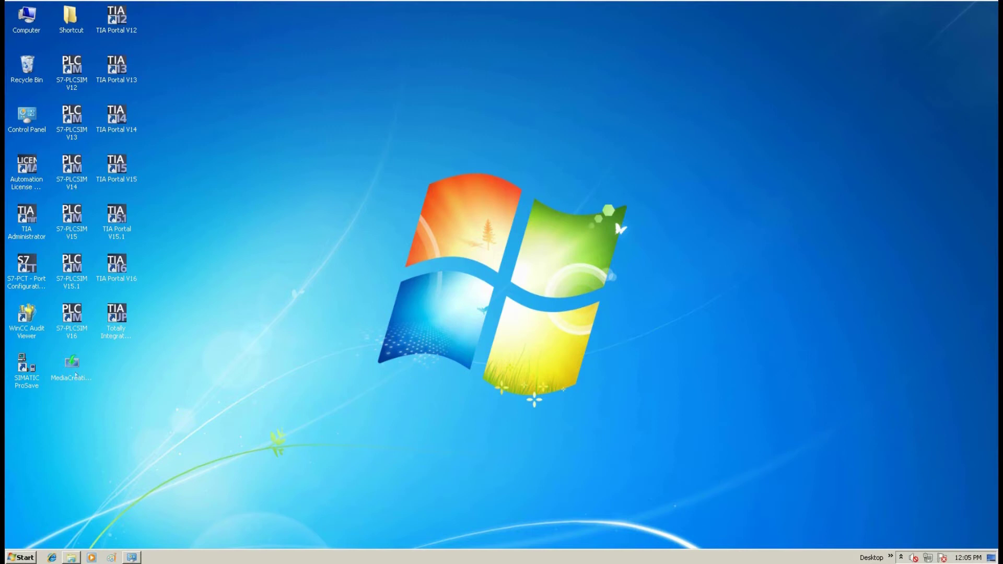
Launch MediaCreationTool1909 from the Windows 7 desktop.
{"action": "left_click", "coordinate": [75, 375]}
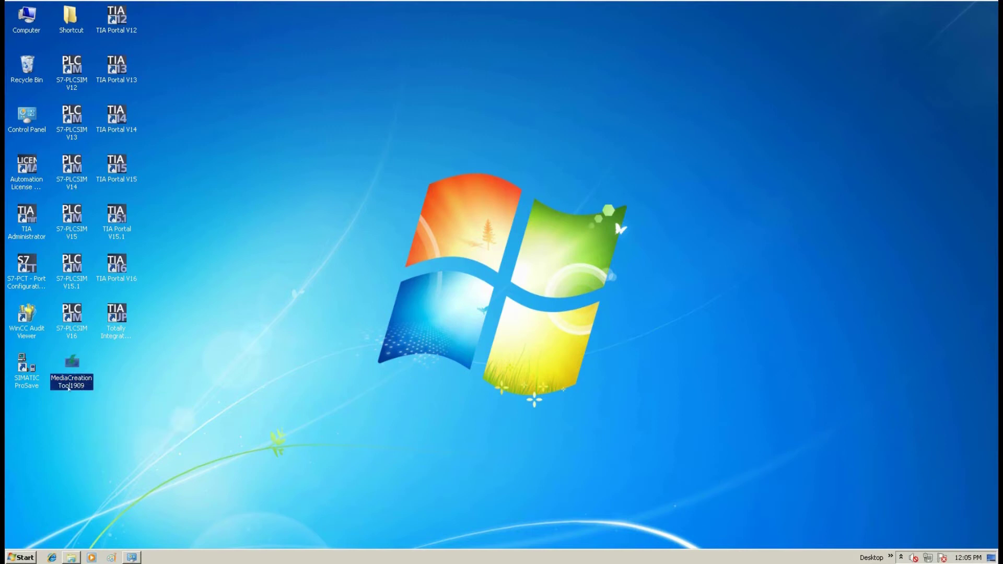
{"action": "double_click", "coordinate": [59, 386]}
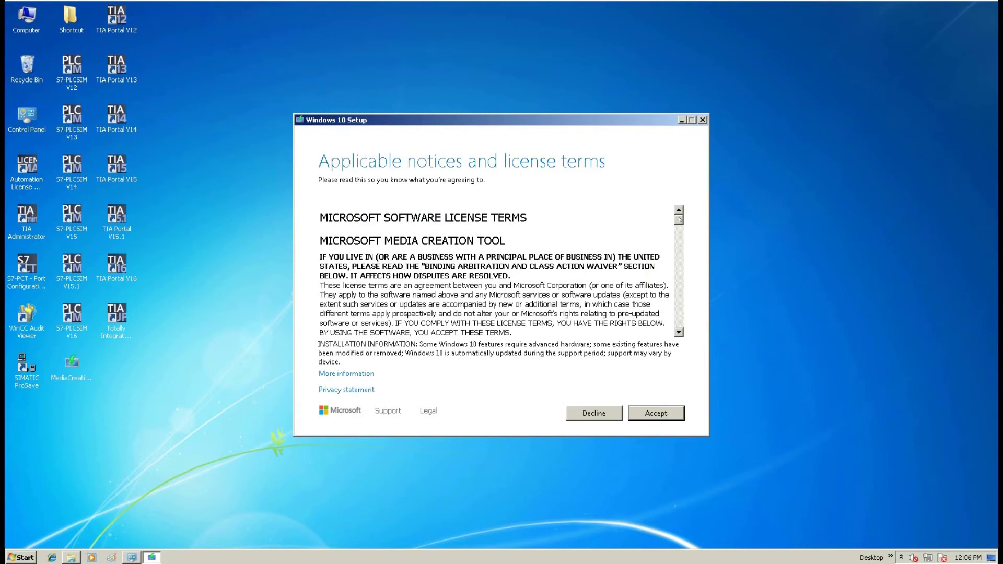
Read through the Windows 10 license terms and accept them.
{"action": "scroll", "coordinate": [679, 219], "scroll_direction": "down", "scroll_amount": 1}
{"action": "scroll", "coordinate": [681, 216], "scroll_direction": "up", "scroll_amount": 1}
{"action": "scroll", "coordinate": [681, 222], "scroll_direction": "down", "scroll_amount": 10}
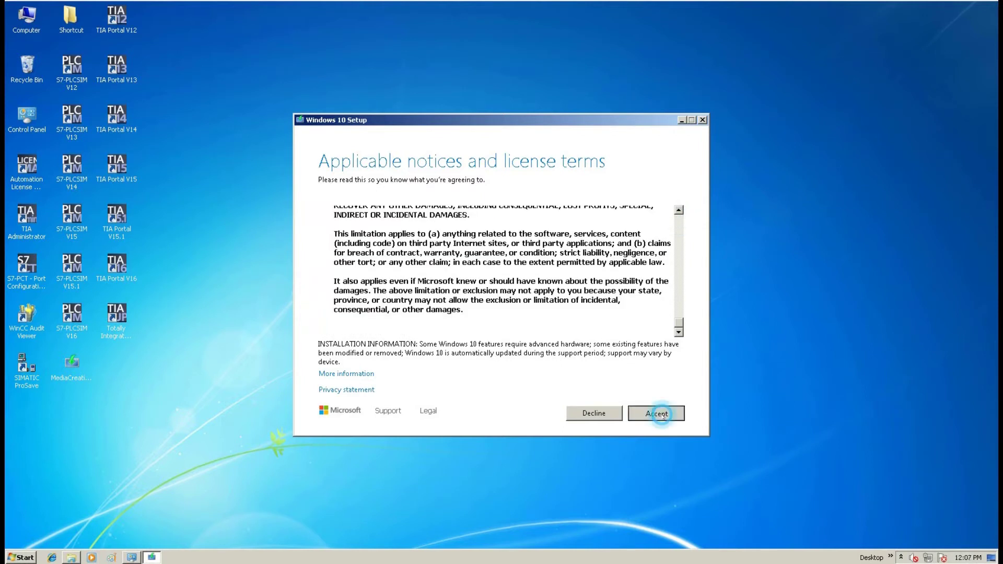
{"action": "left_click", "coordinate": [656, 413]}
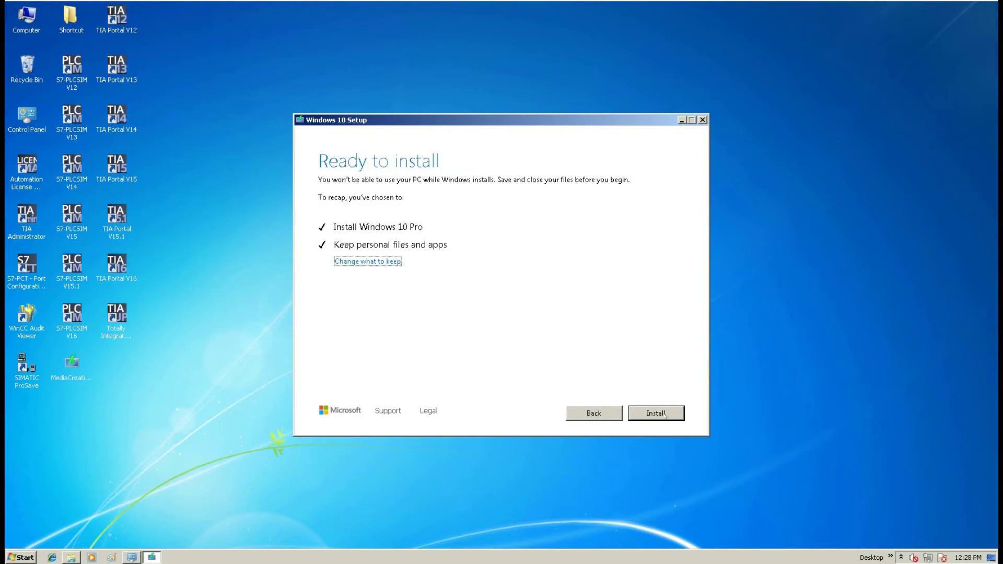
Start installing Windows 10 Pro, keeping personal files and apps.
{"action": "left_click", "coordinate": [657, 413]}
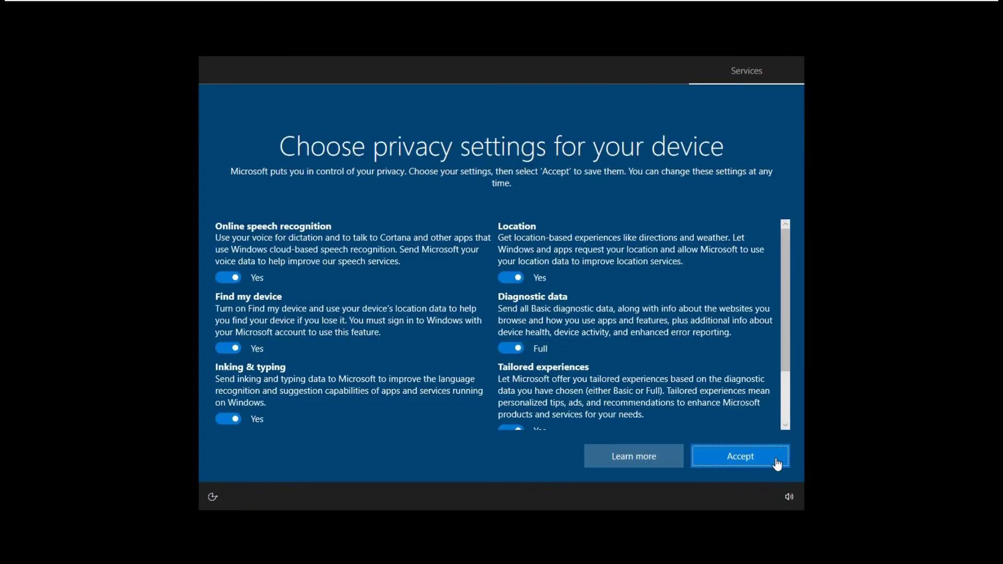
Accept the Windows 10 privacy settings and minimise the Welcome to Windows page.
{"action": "left_click", "coordinate": [778, 463]}
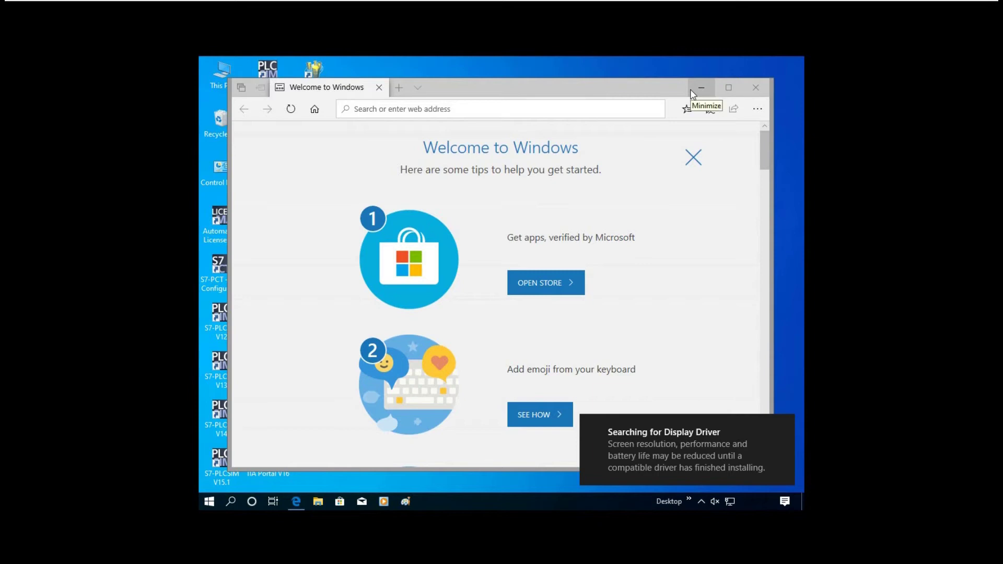
{"action": "left_click", "coordinate": [691, 91]}
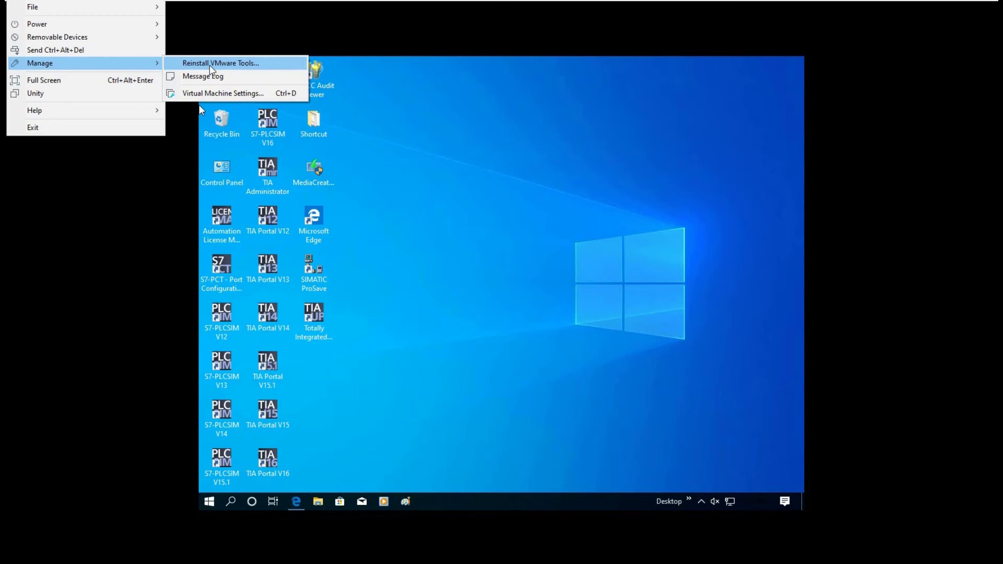
Choose Reinstall VMware Tools from the VM Manage menu.
{"action": "left_click", "coordinate": [210, 63]}
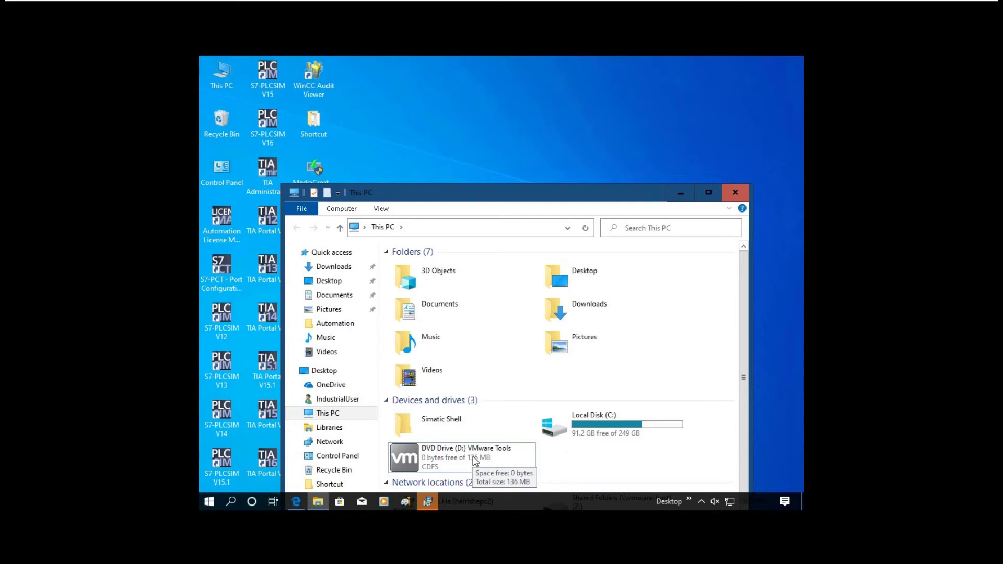
Restore the VMware Tools Setup wizard and select the Remove option.
{"action": "left_click", "coordinate": [680, 194]}
{"action": "left_click", "coordinate": [427, 500]}
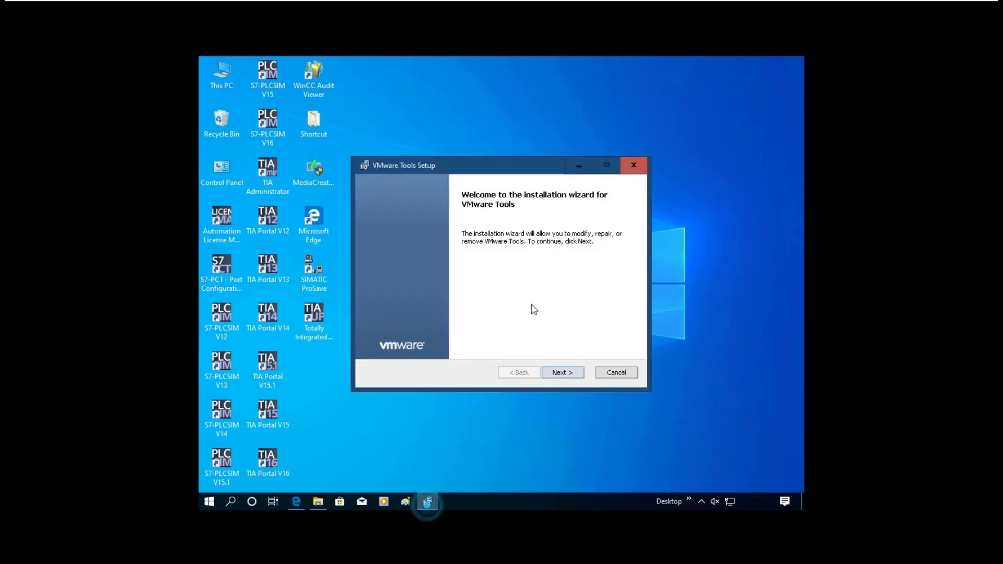
{"action": "left_click", "coordinate": [560, 373]}
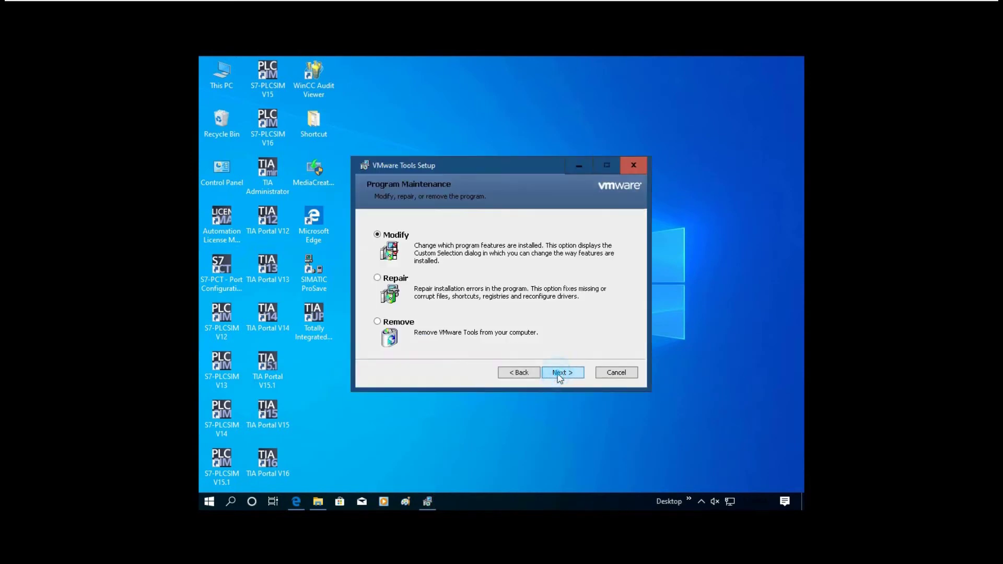
{"action": "left_click", "coordinate": [378, 323]}
{"action": "left_click", "coordinate": [563, 373]}
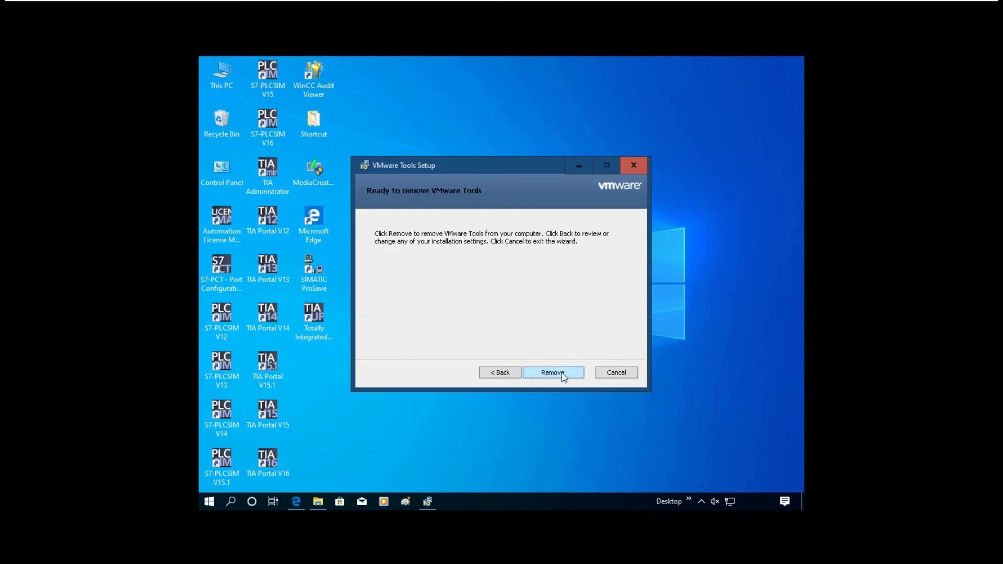
Remove VMware Tools and agree to restart the virtual machine now.
{"action": "left_click", "coordinate": [563, 374]}
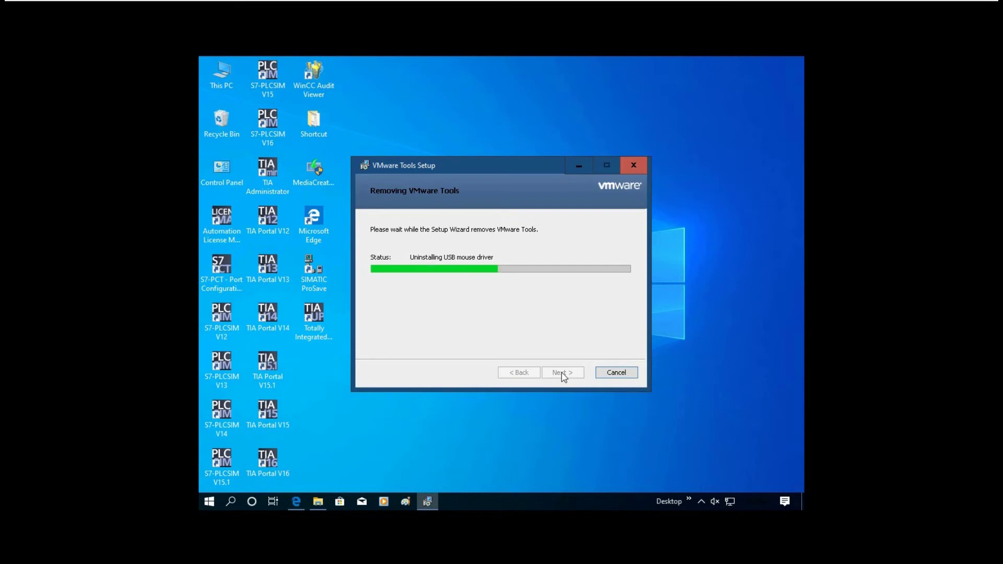
{"action": "left_click", "coordinate": [465, 309]}
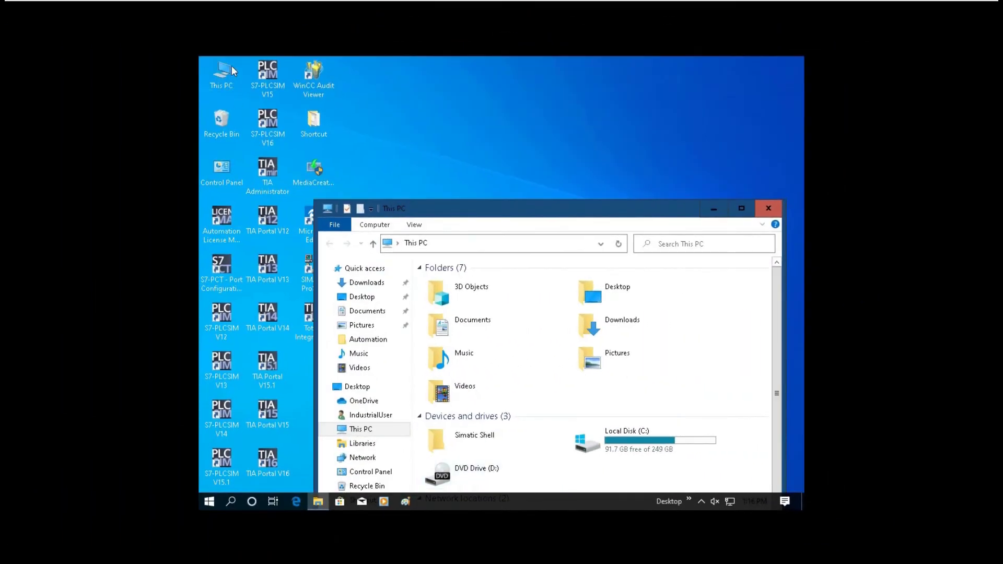
{"action": "left_click", "coordinate": [61, 10]}
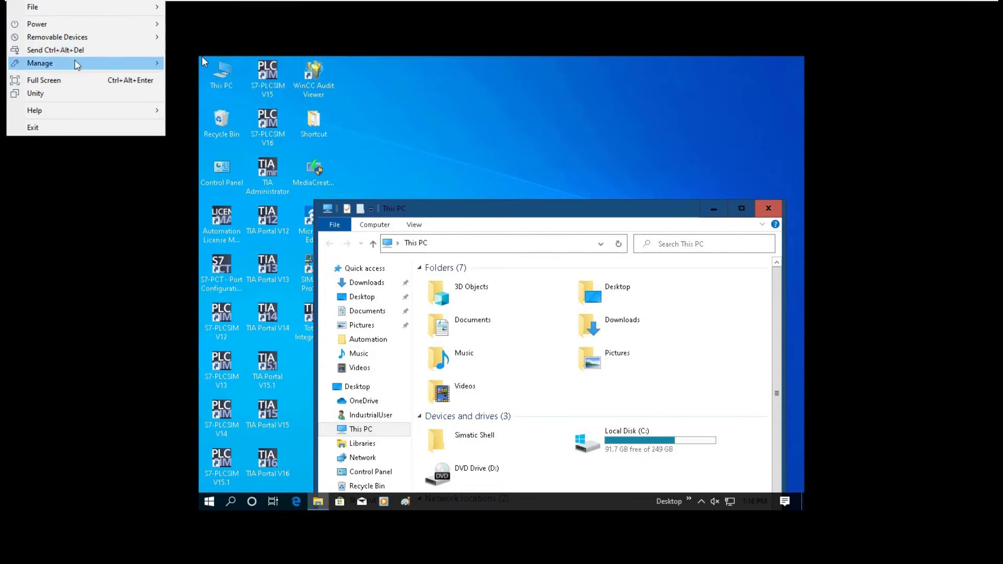
Install VMware Tools from the guest's DVD drive using Typical setup, then restart the Windows 10 guest.
{"action": "mouse_move", "coordinate": [77, 64]}
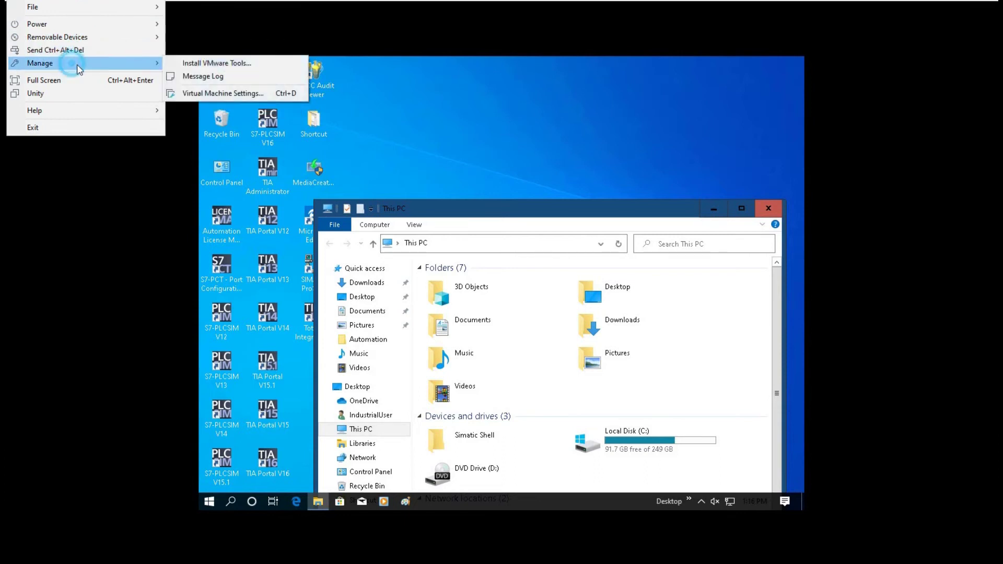
{"action": "left_click", "coordinate": [226, 63]}
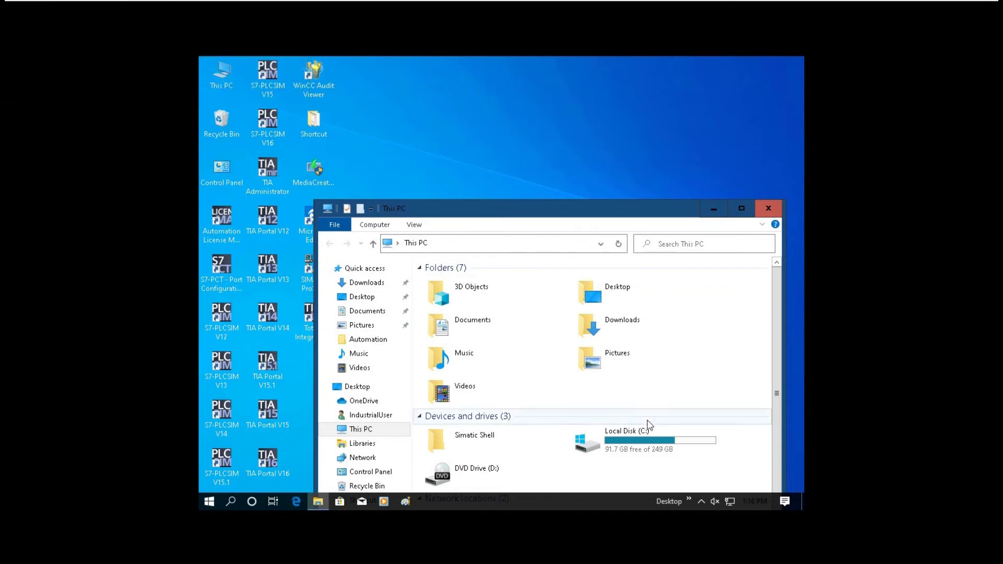
{"action": "left_click", "coordinate": [497, 477]}
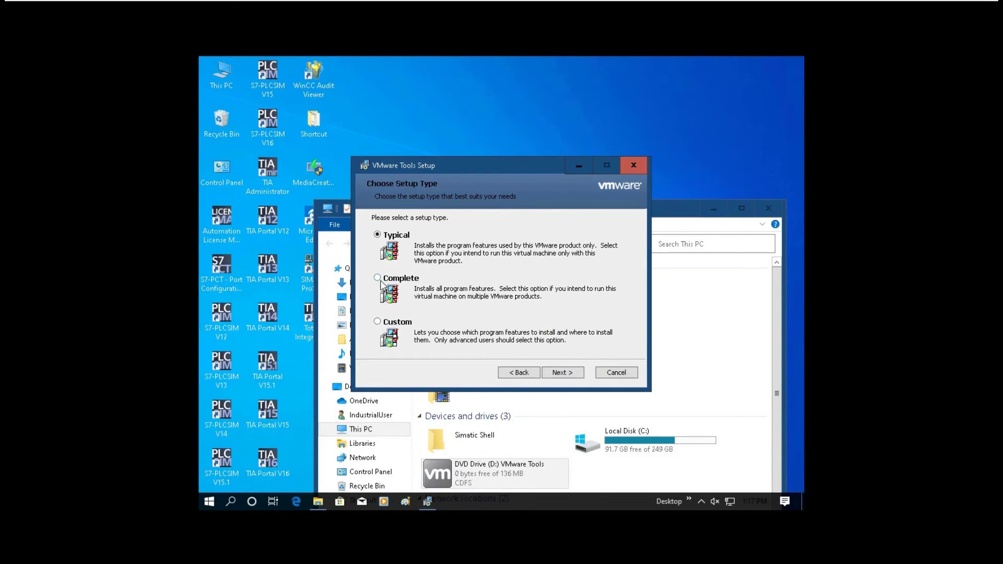
{"action": "left_click", "coordinate": [562, 372]}
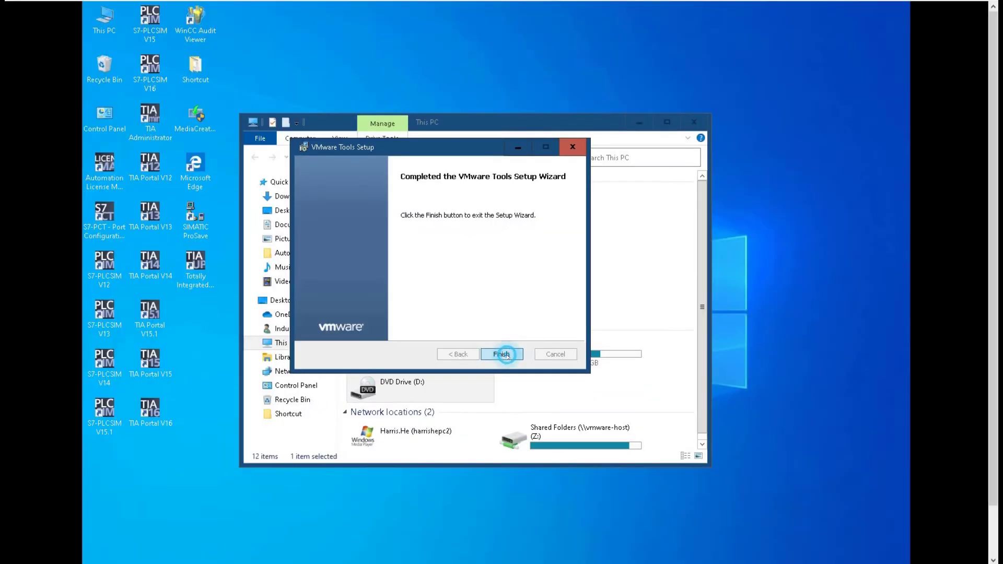
{"action": "left_click", "coordinate": [506, 354]}
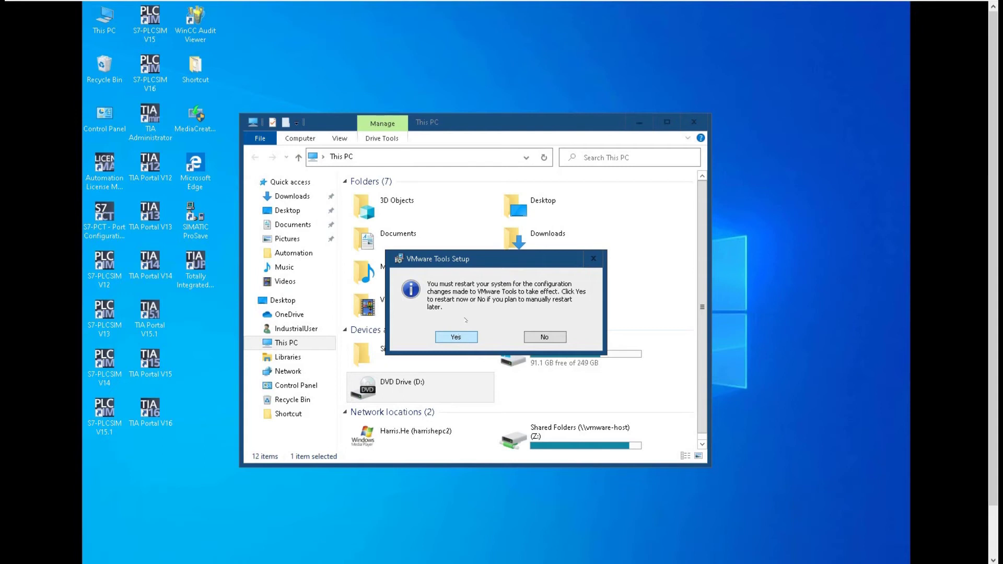
{"action": "left_click_drag", "start_coordinate": [479, 264], "coordinate": [460, 358]}
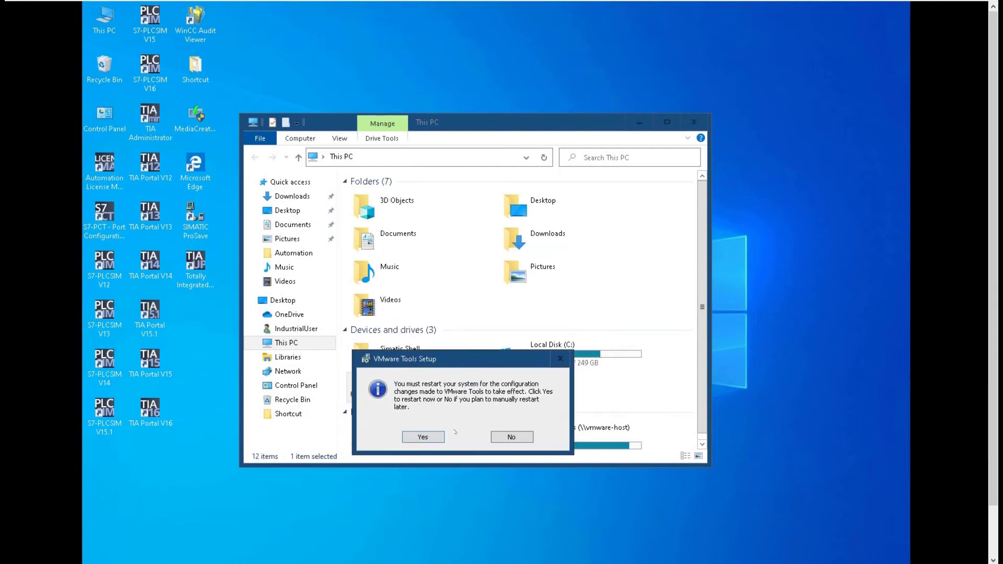
{"action": "left_click", "coordinate": [428, 437]}
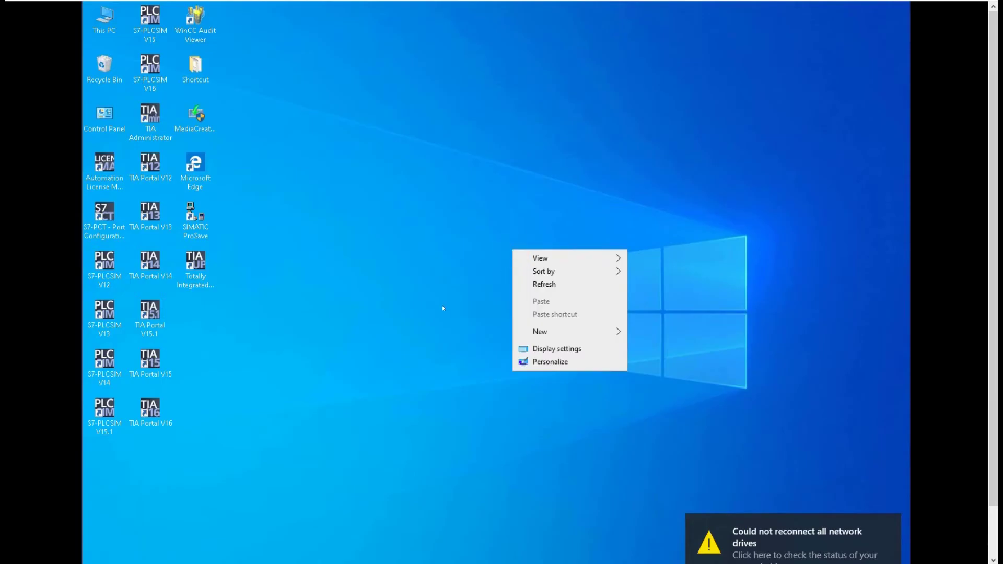
Change the guest display resolution to 1920 × 1080, keep the change, and minimize Settings.
{"action": "left_click", "coordinate": [546, 349]}
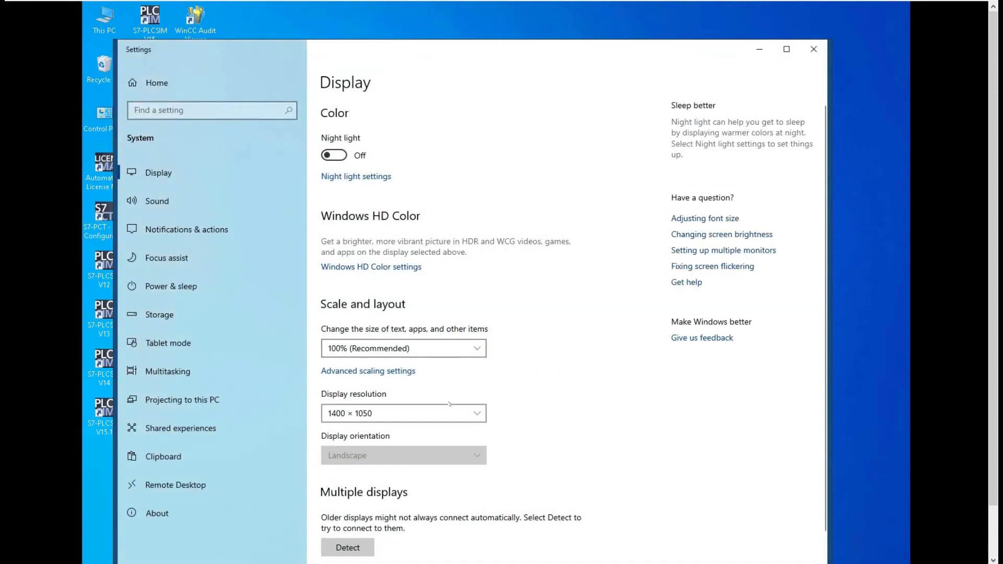
{"action": "left_click", "coordinate": [475, 413]}
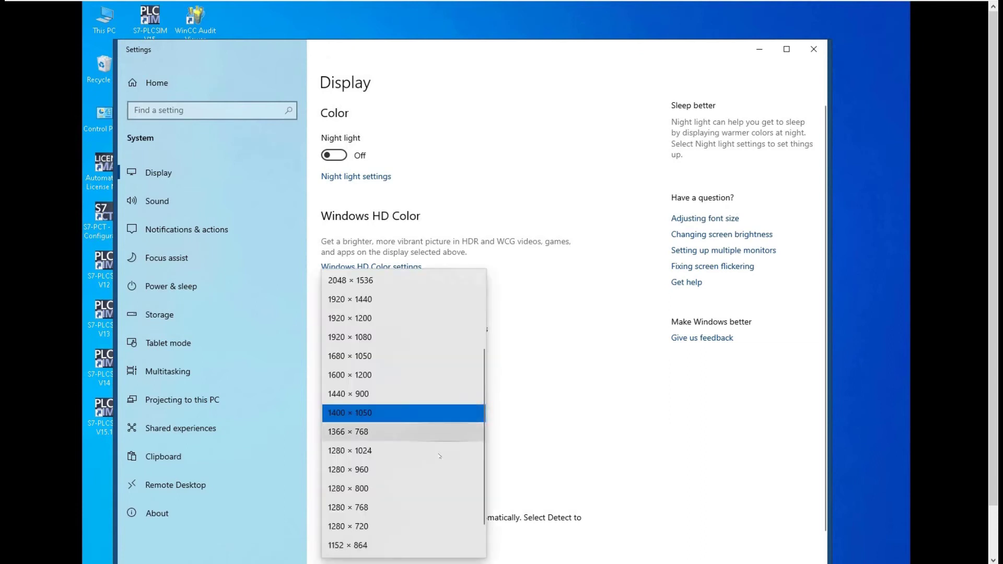
{"action": "left_click", "coordinate": [434, 340]}
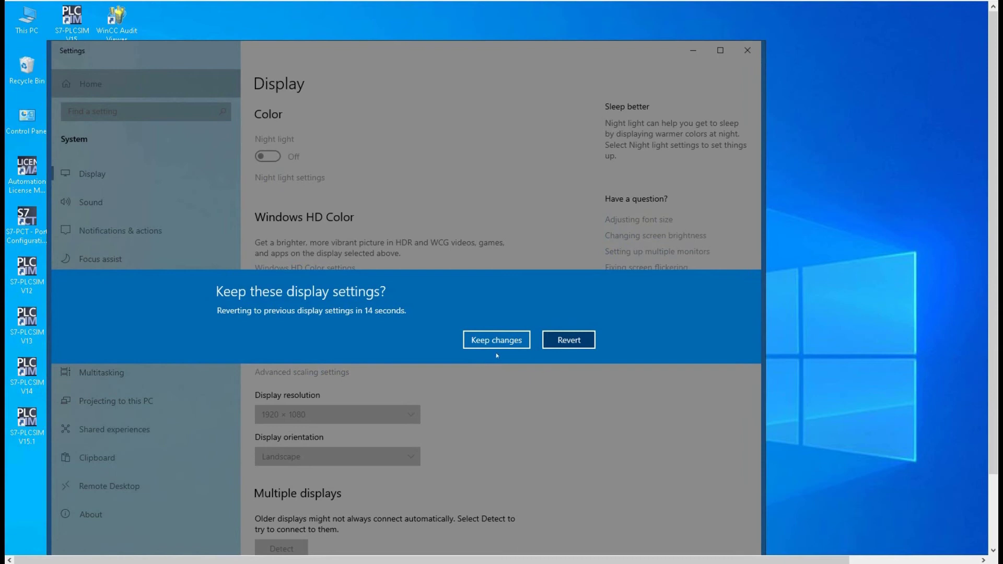
{"action": "left_click", "coordinate": [497, 344]}
{"action": "left_click", "coordinate": [693, 52]}
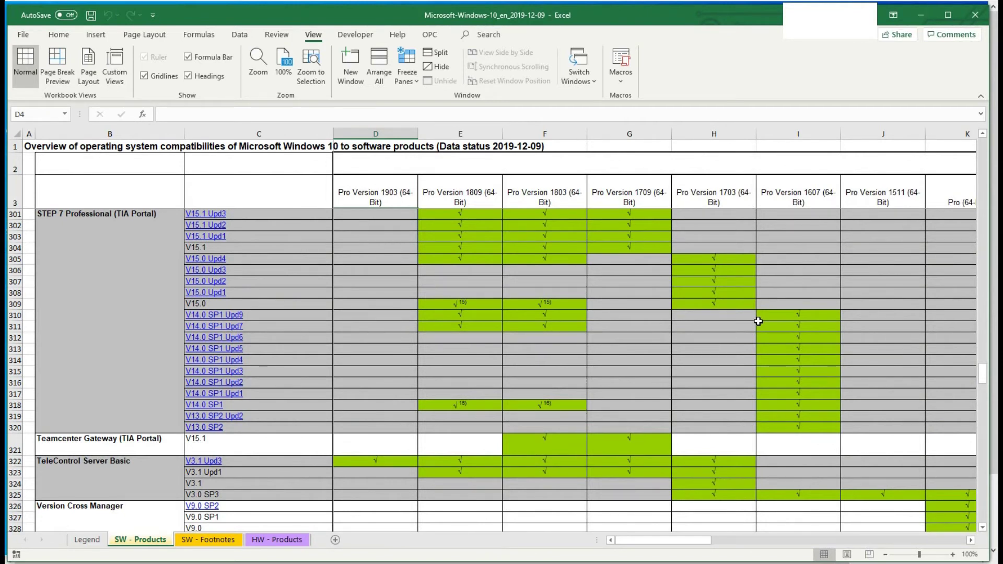
Switch to the Notepad note and highlight 1BD30 in order number 6ES7 212-1BD30-0XB0.
{"action": "key", "text": "alt+Tab"}
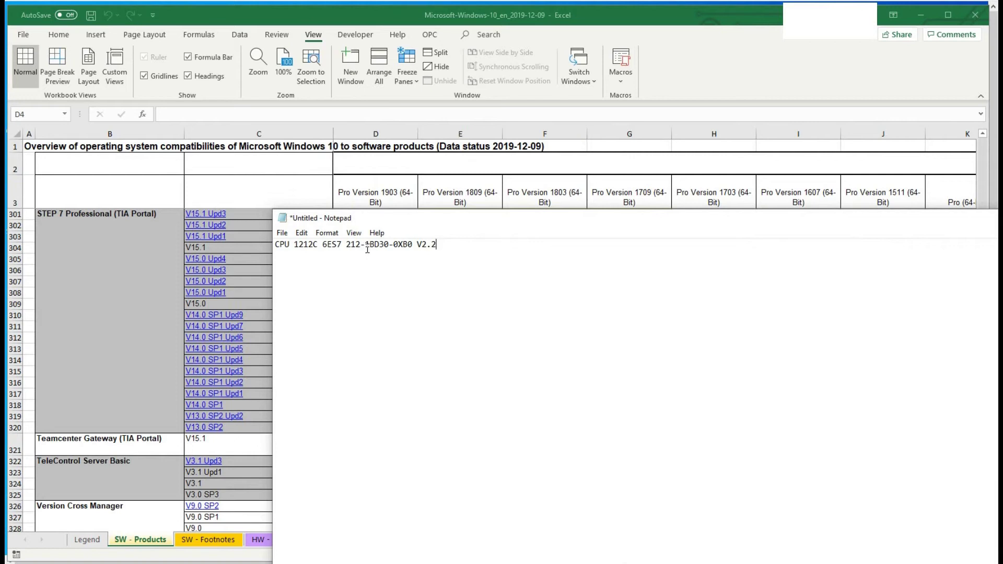
{"action": "left_click_drag", "start_coordinate": [364, 249], "coordinate": [389, 249]}
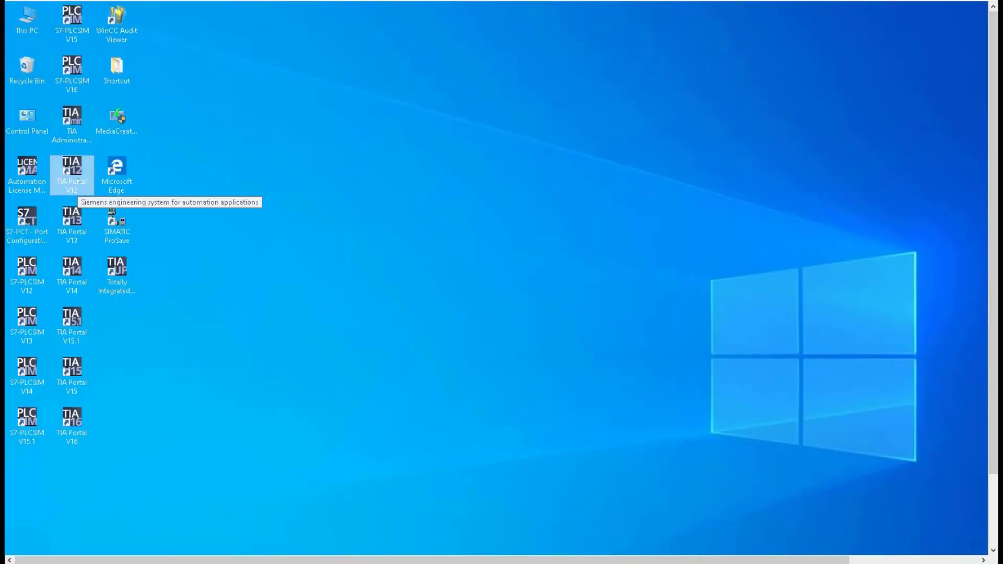
Launch TIA Portal V12 and create project ProjectV12_S71212V22 by inserting S7 into the name.
{"action": "double_click", "coordinate": [77, 179]}
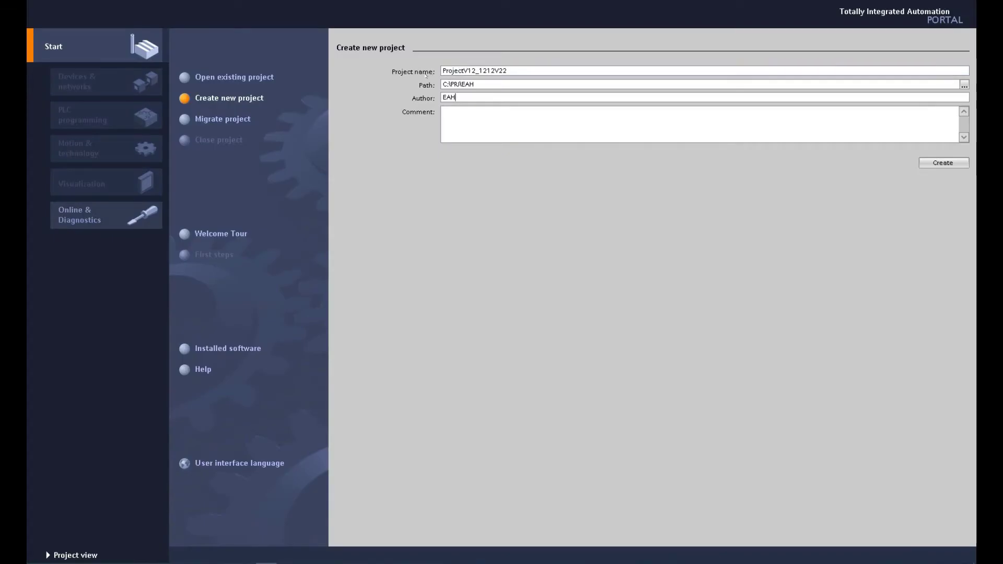
{"action": "left_click", "coordinate": [479, 71]}
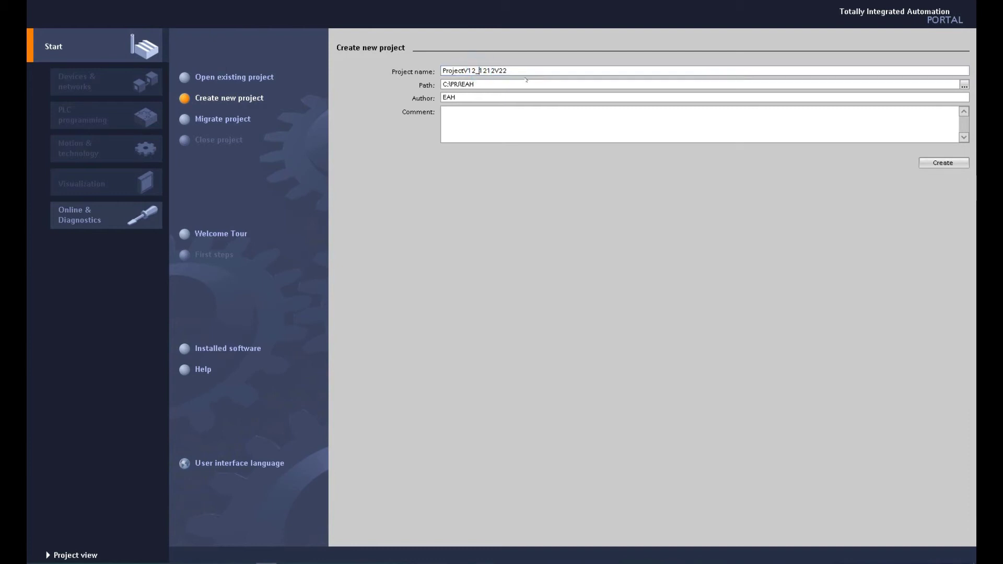
{"action": "type", "text": "S7"}
{"action": "left_click", "coordinate": [944, 162]}
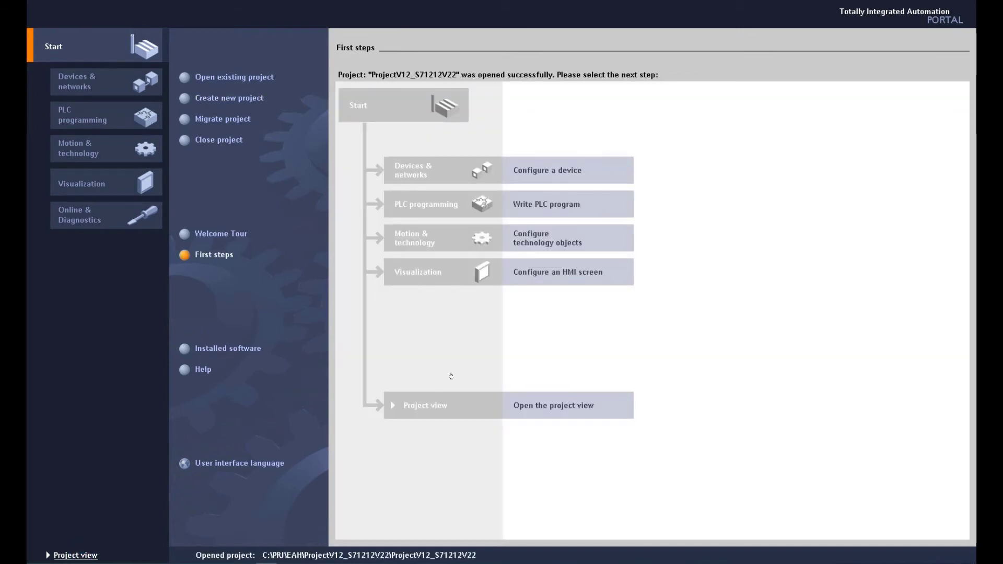
Scan the Intel PRO/1000 adapter for accessible devices and highlight PLC_2's firmware V 2.2.0.
{"action": "left_click", "coordinate": [451, 405]}
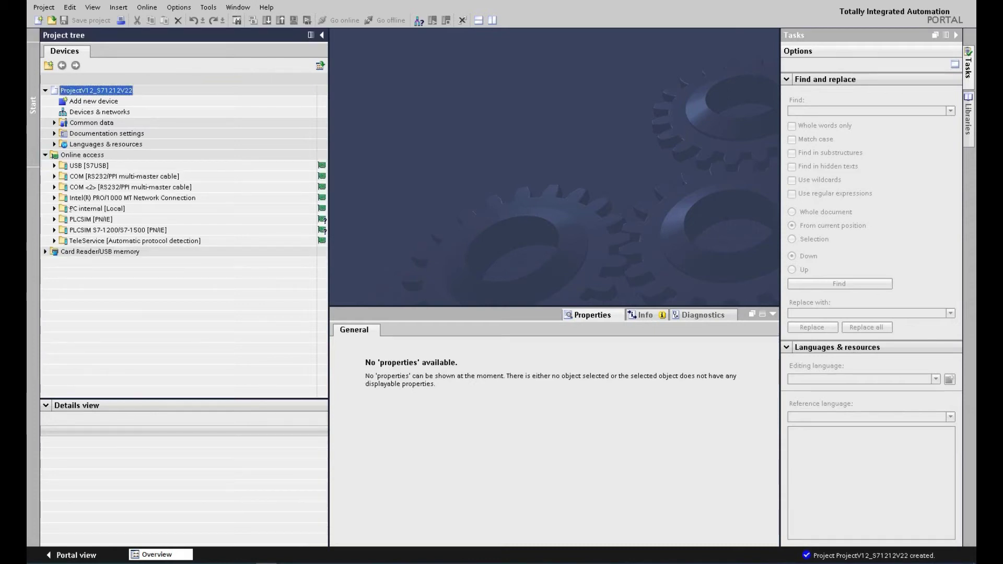
{"action": "left_click", "coordinate": [54, 197]}
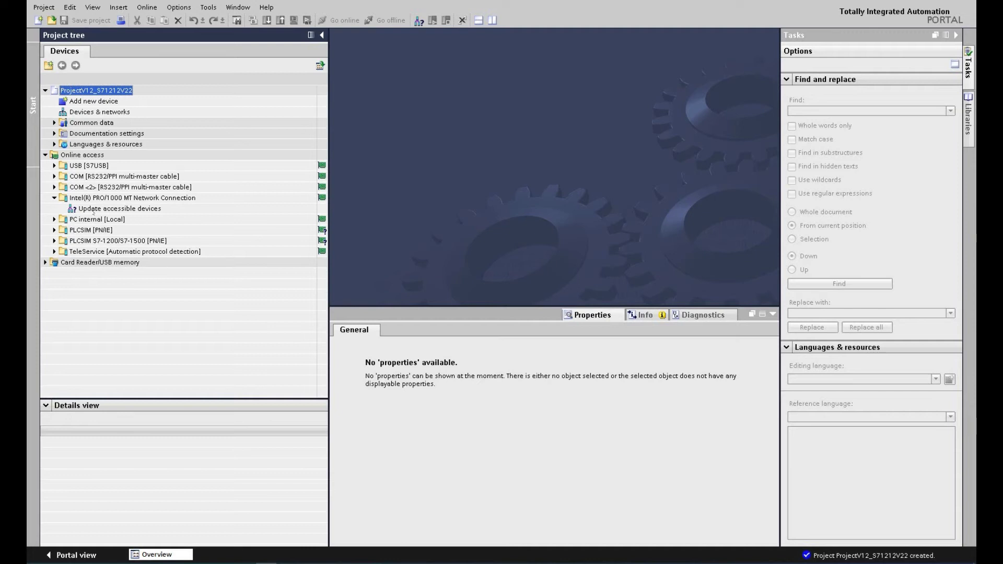
{"action": "double_click", "coordinate": [91, 210]}
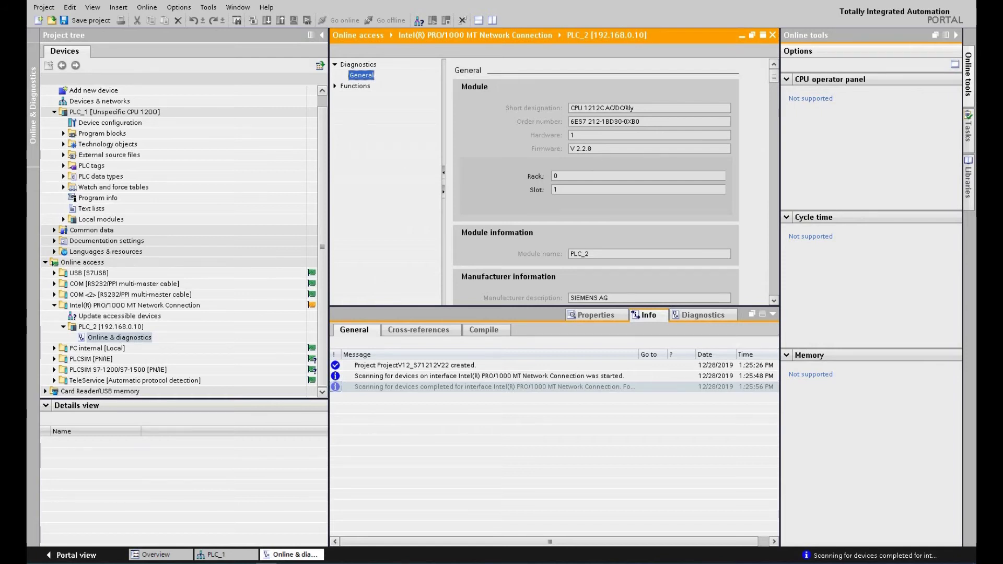
{"action": "left_click_drag", "start_coordinate": [570, 148], "coordinate": [596, 149]}
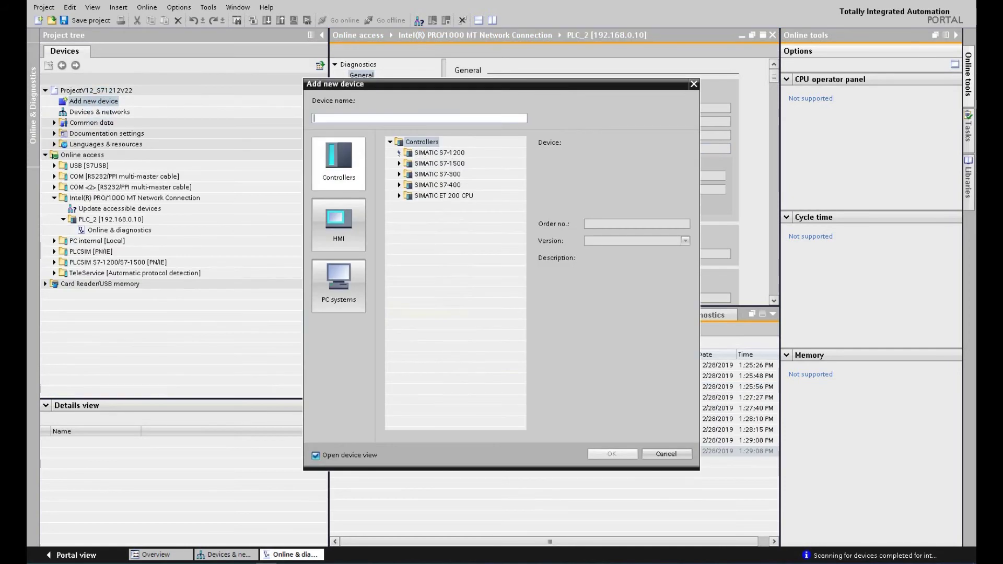
Select CPU 1212C AC/DC/Rly 6ES7 212-1BD30-0XB0 under SIMATIC S7-1200 > CPU.
{"action": "left_click", "coordinate": [399, 152]}
{"action": "left_click", "coordinate": [408, 163]}
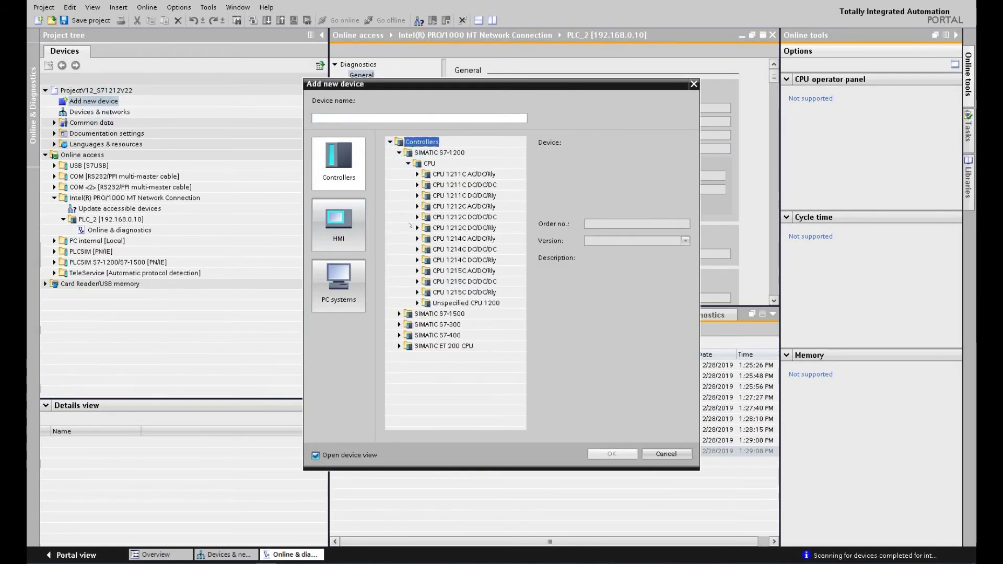
{"action": "left_click", "coordinate": [338, 162]}
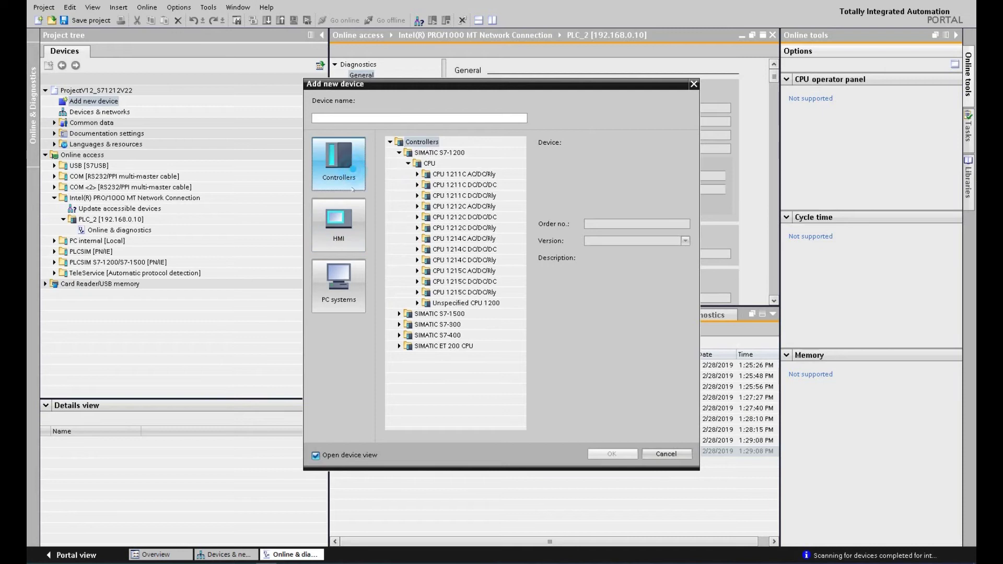
{"action": "left_click", "coordinate": [418, 207]}
{"action": "left_click", "coordinate": [474, 218]}
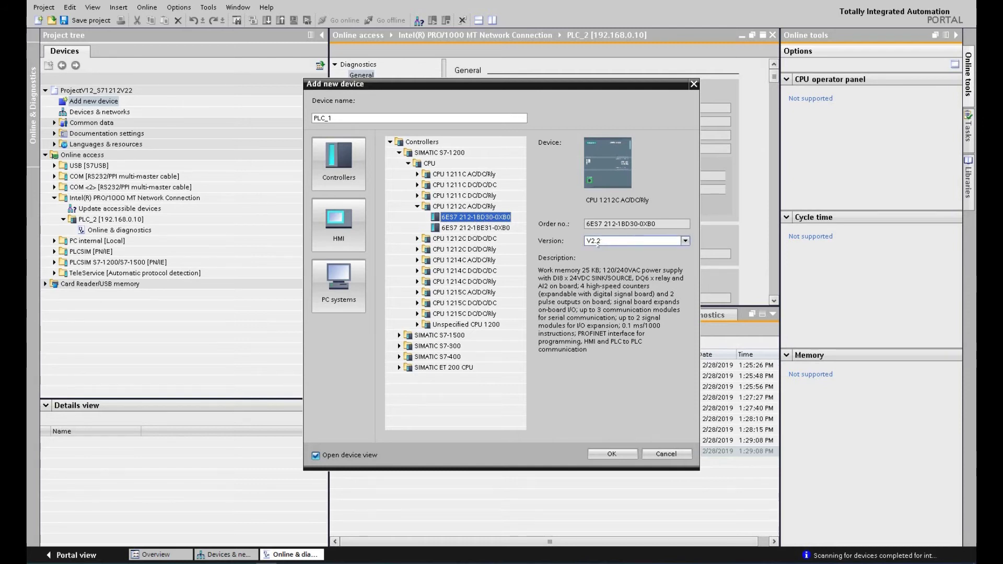
Keep firmware V2.2 for the CPU 1212C and add it to the project as PLC_1.
{"action": "left_click", "coordinate": [625, 454]}
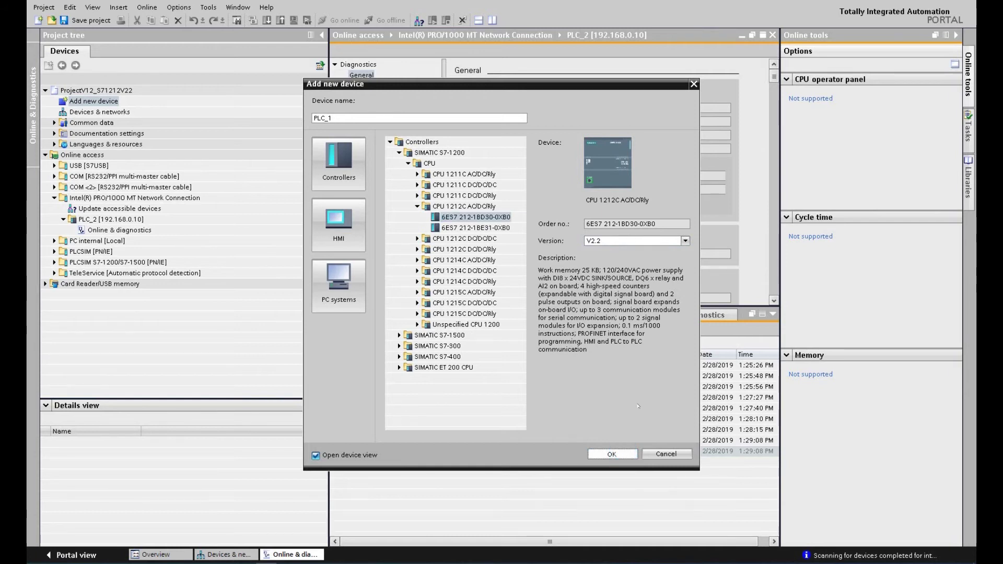
{"action": "left_click", "coordinate": [632, 241]}
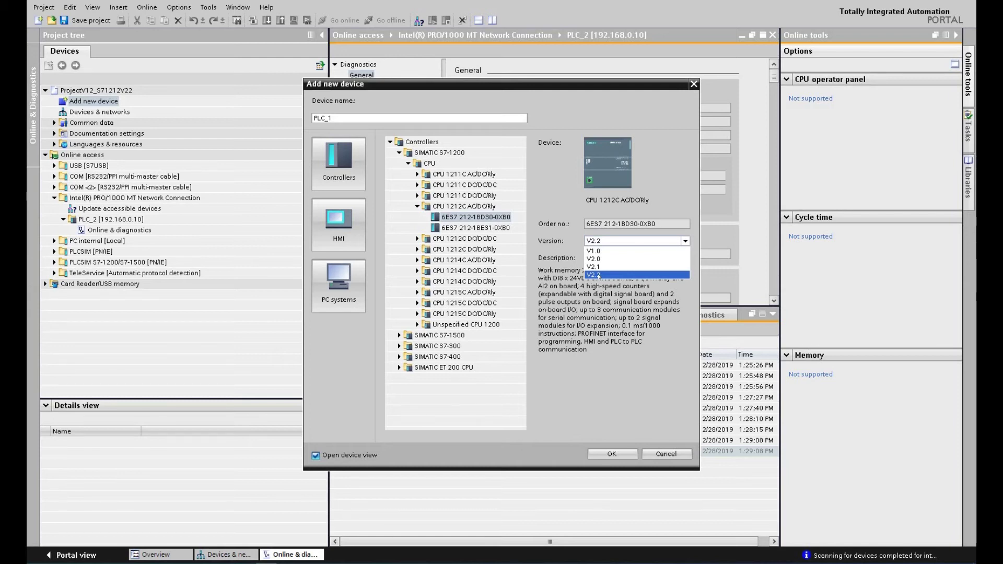
{"action": "left_click", "coordinate": [601, 275]}
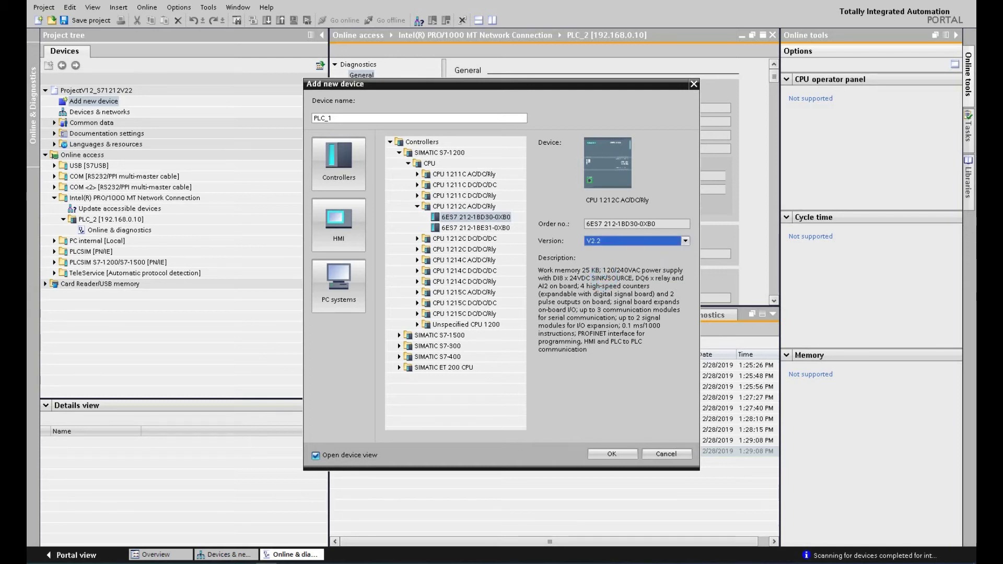
{"action": "left_click", "coordinate": [601, 454]}
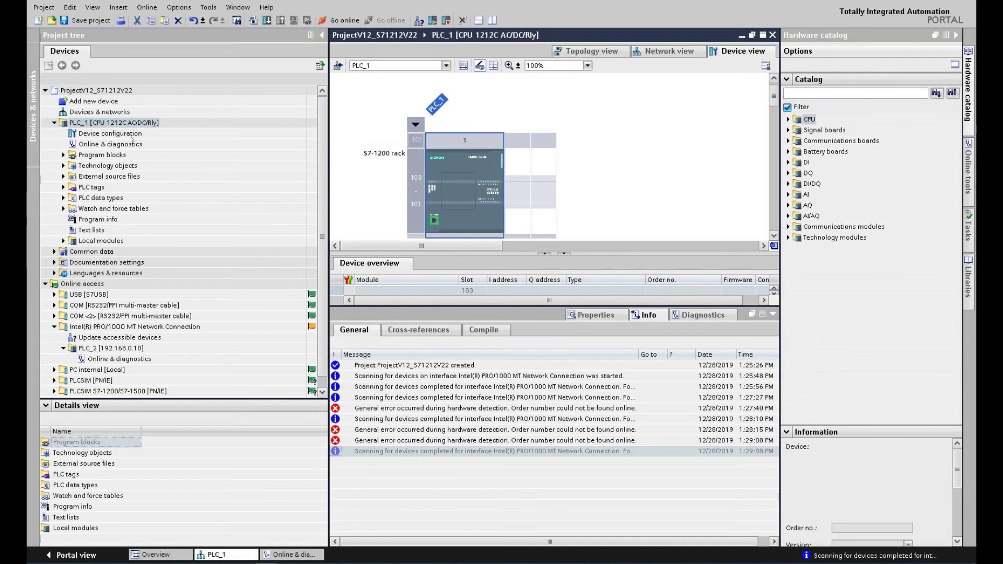
Connect PLC_1's PROFINET interface to new subnet PN/IE_1 with IP address 192.168.0.10.
{"action": "left_click", "coordinate": [434, 220]}
{"action": "left_click", "coordinate": [604, 401]}
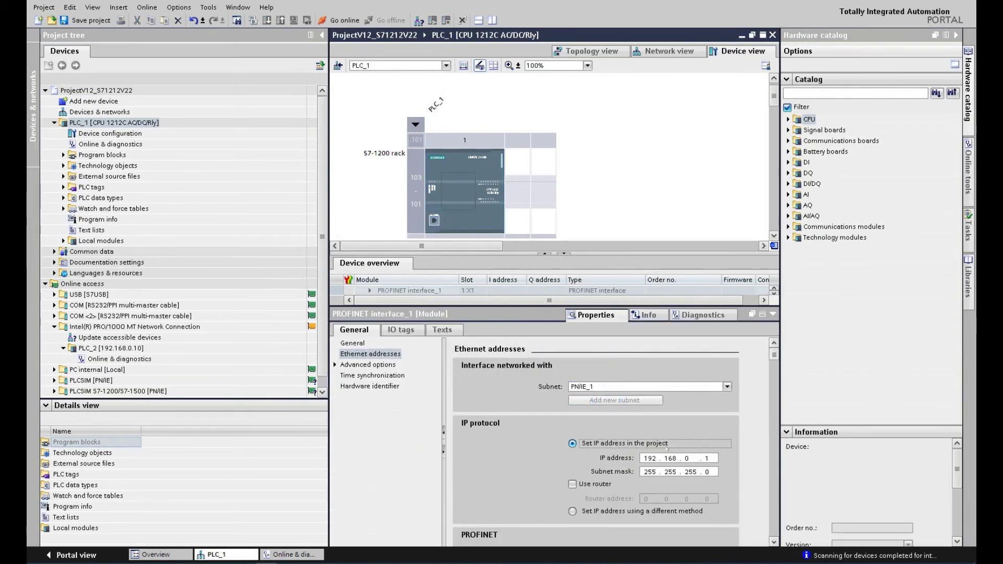
{"action": "left_click", "coordinate": [685, 460]}
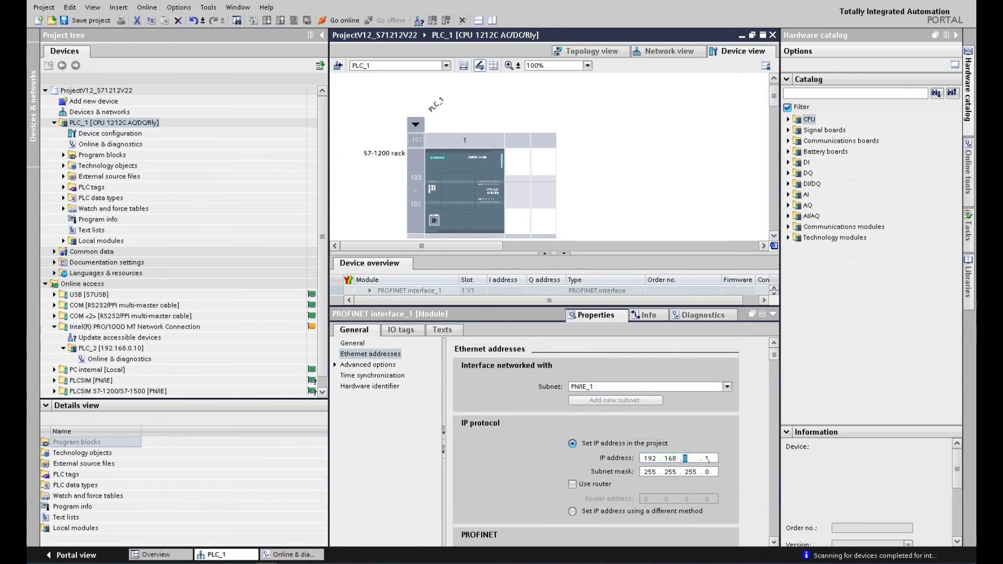
{"action": "left_click", "coordinate": [706, 459]}
{"action": "type", "text": "10"}
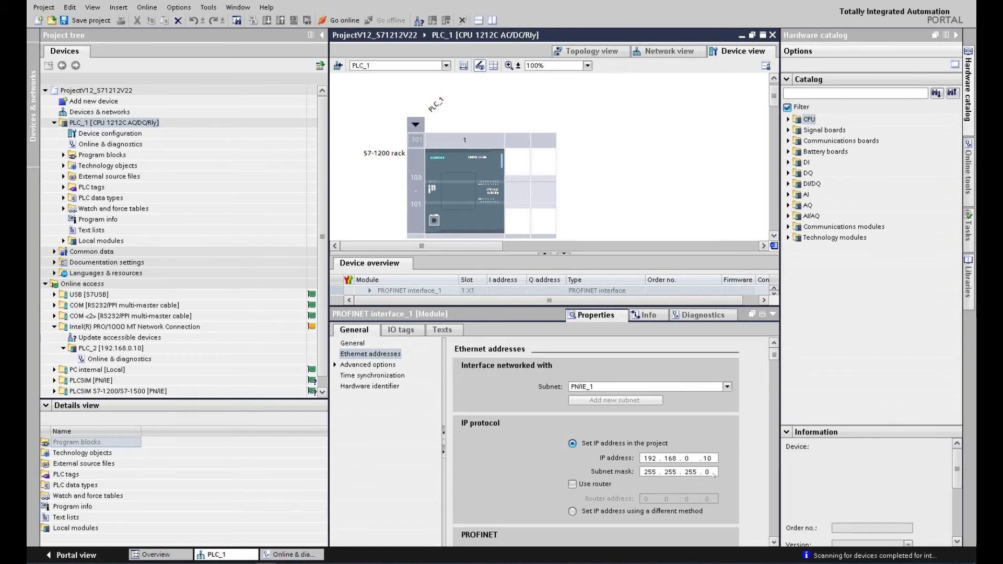
Expand PLC_1's Program blocks and open Main [OB1].
{"action": "left_click", "coordinate": [667, 193]}
{"action": "left_click", "coordinate": [438, 104]}
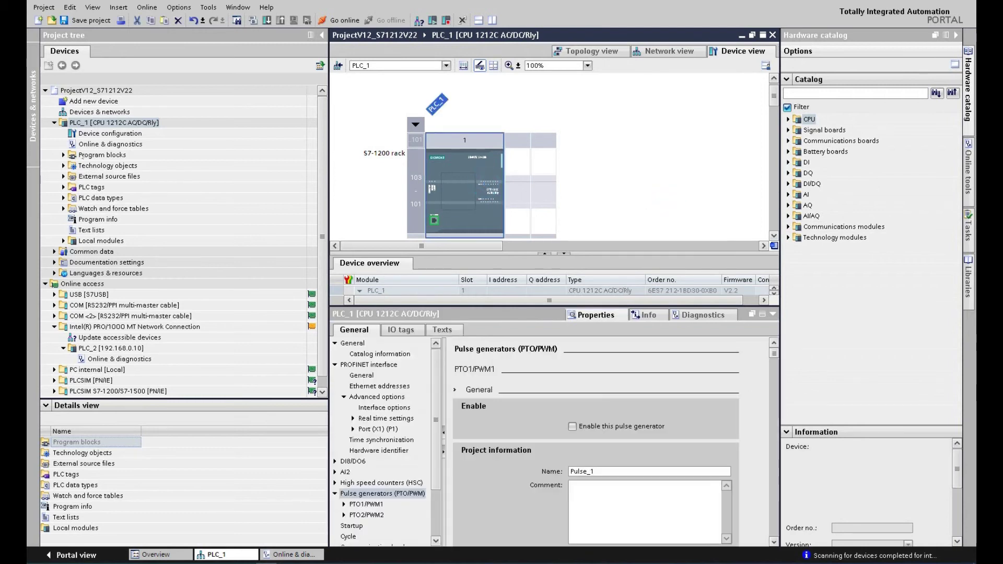
{"action": "left_click", "coordinate": [63, 154]}
{"action": "left_click", "coordinate": [104, 176]}
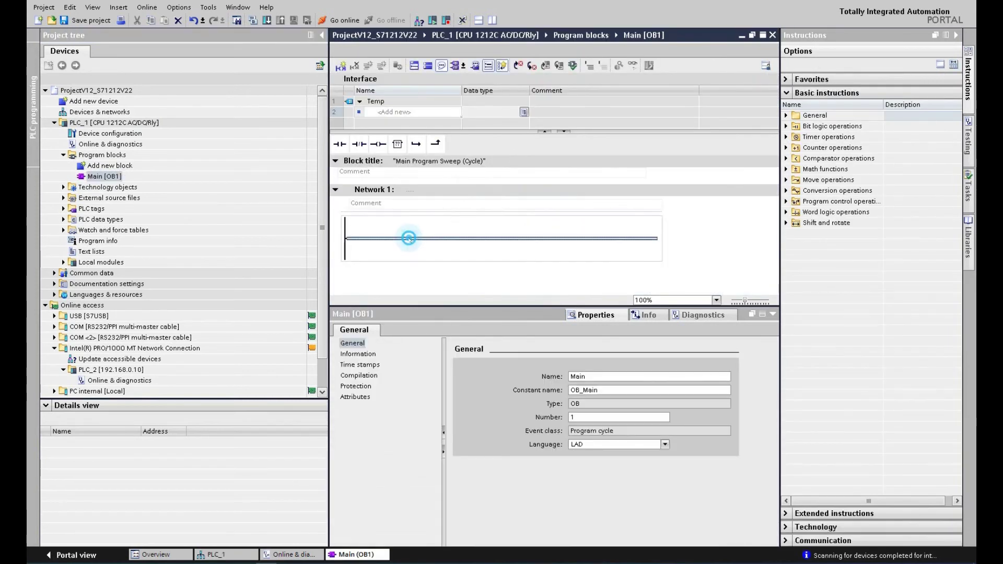
Insert two normally-open contacts in series and an output coil into Network 1.
{"action": "left_click", "coordinate": [340, 143]}
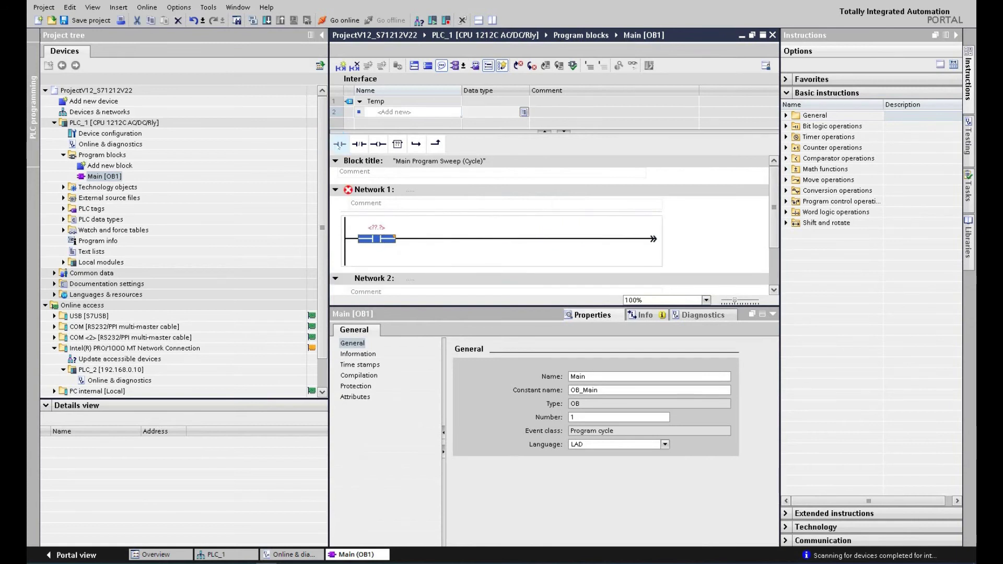
{"action": "left_click", "coordinate": [340, 143]}
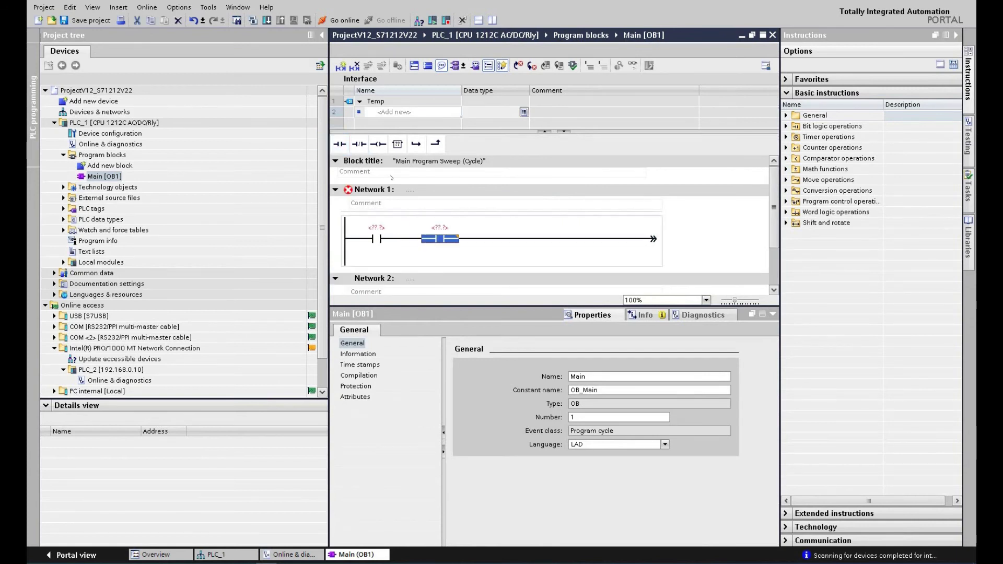
{"action": "left_click", "coordinate": [378, 144]}
Assign %M20.0 and %M20.1 to the contacts and %M20.2 to the coil.
{"action": "left_click", "coordinate": [373, 226]}
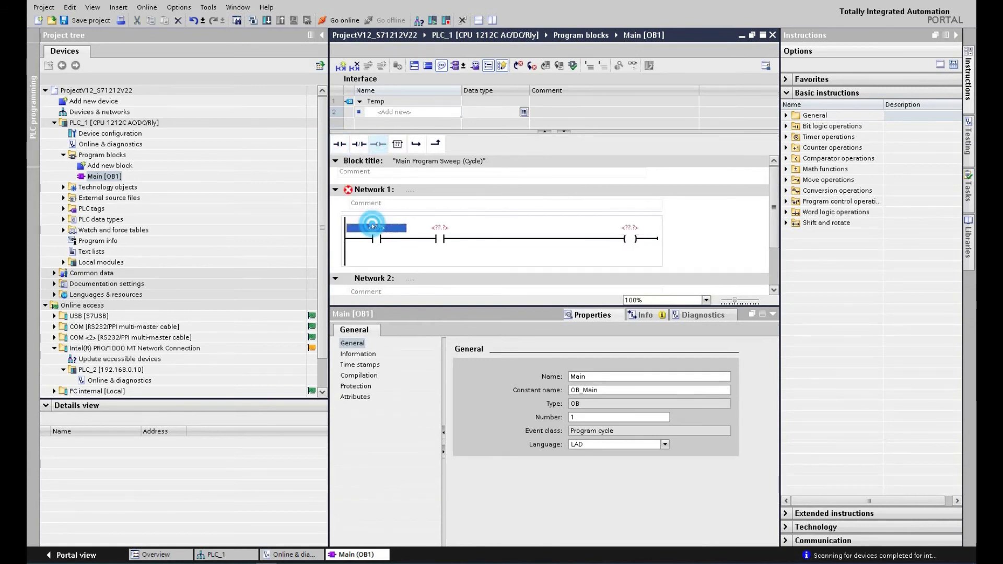
{"action": "type", "text": "m2"}
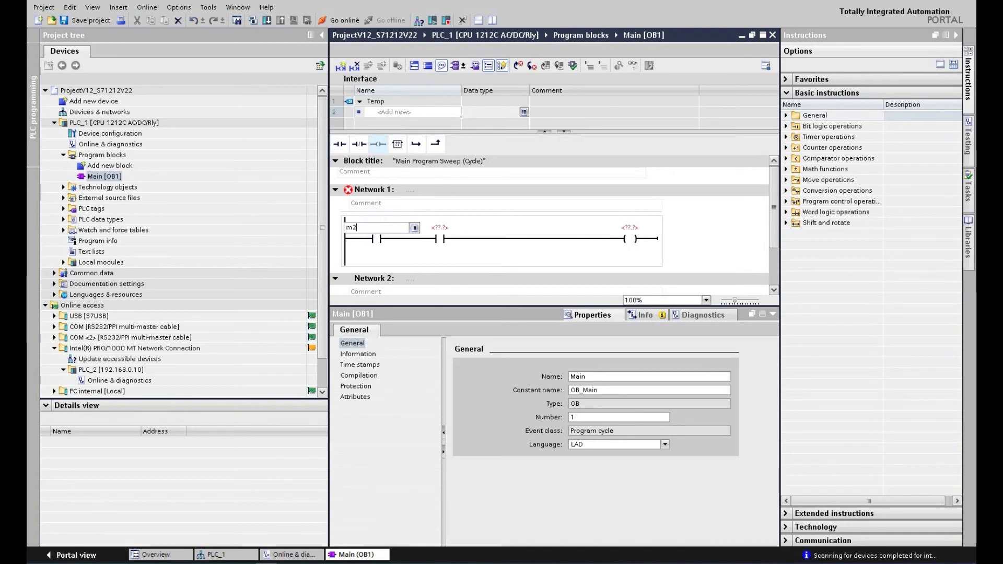
{"action": "type", "text": "0.0"}
{"action": "key", "text": "Return"}
{"action": "type", "text": "m20.1"}
{"action": "key", "text": "Return"}
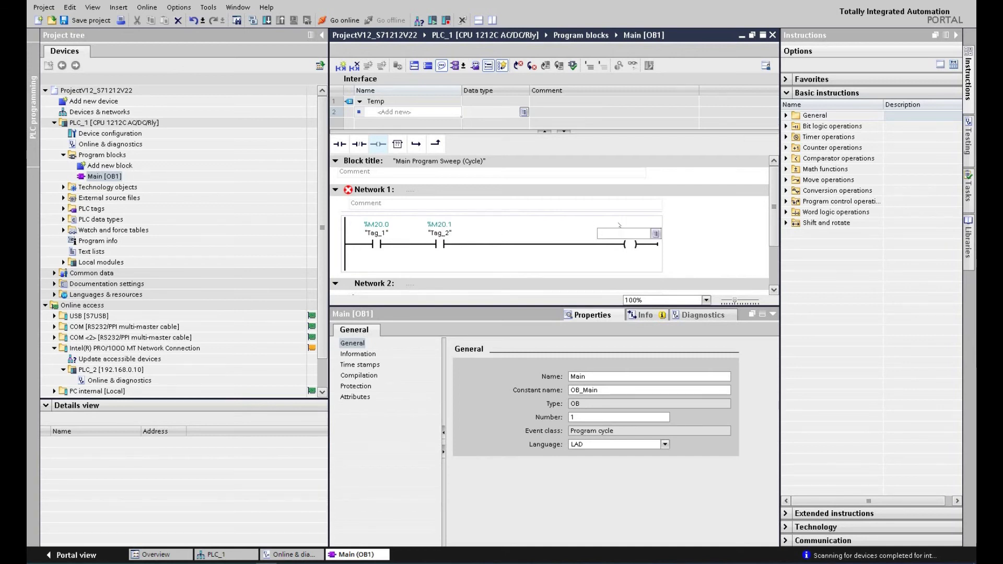
{"action": "type", "text": "m20.2"}
{"action": "key", "text": "Return"}
{"action": "left_click", "coordinate": [674, 239]}
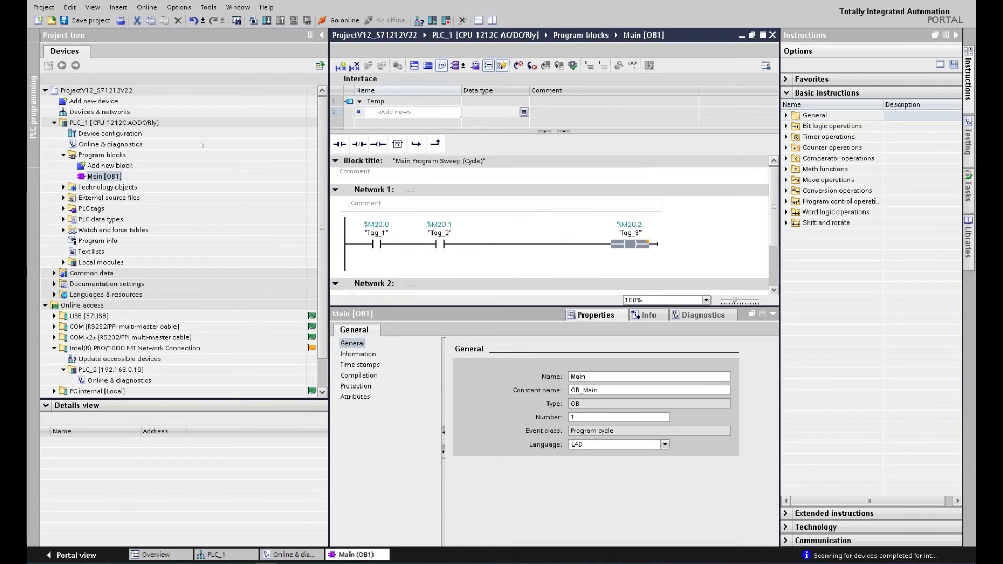
Save the project and compile PLC_1.
{"action": "left_click", "coordinate": [151, 122]}
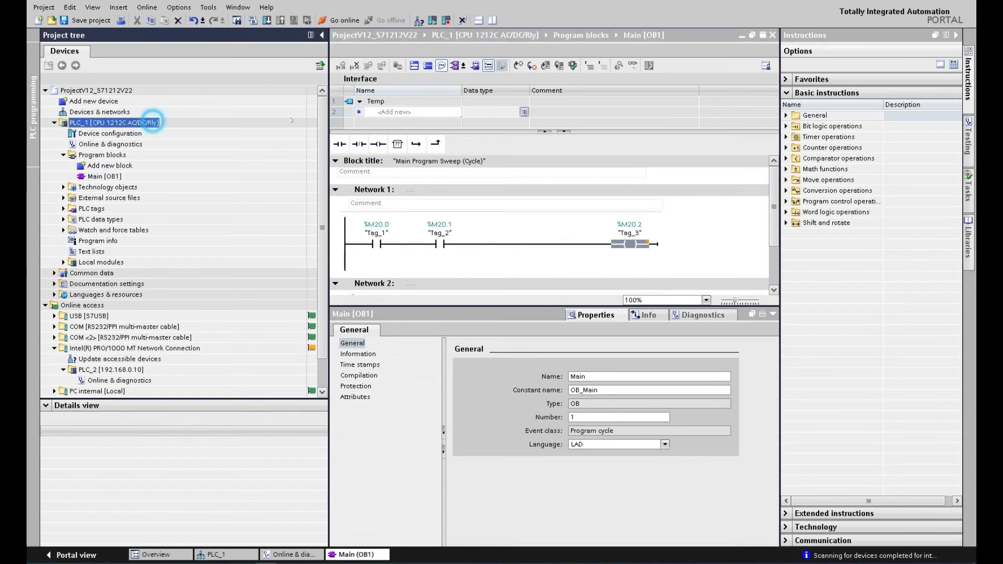
{"action": "left_click", "coordinate": [86, 20]}
{"action": "left_click", "coordinate": [253, 20]}
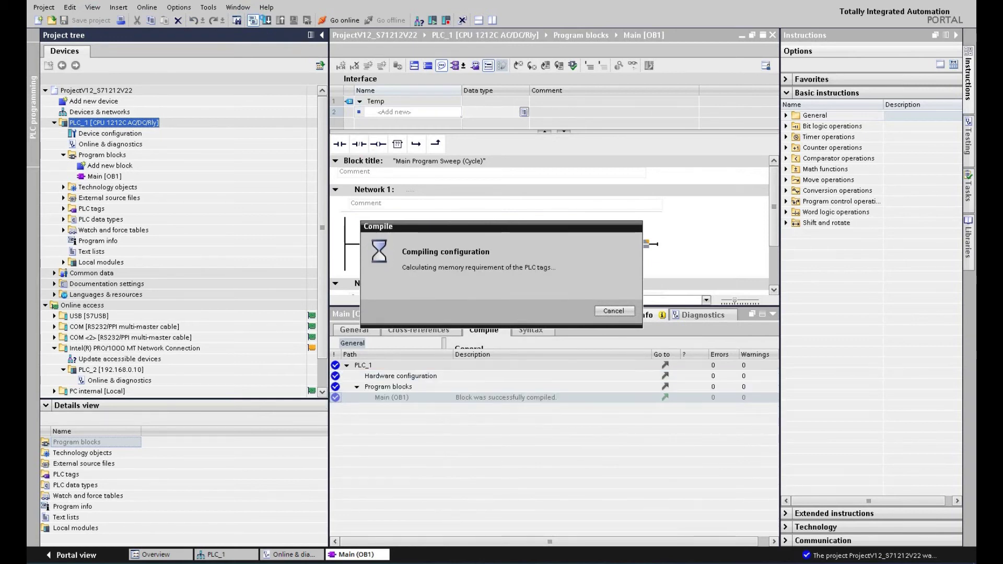
Download PLC_1 over PN/IE, Intel PRO/1000 adapter and subnet PN/IE_1 to the CPU at 192.168.0.10.
{"action": "left_click", "coordinate": [267, 21]}
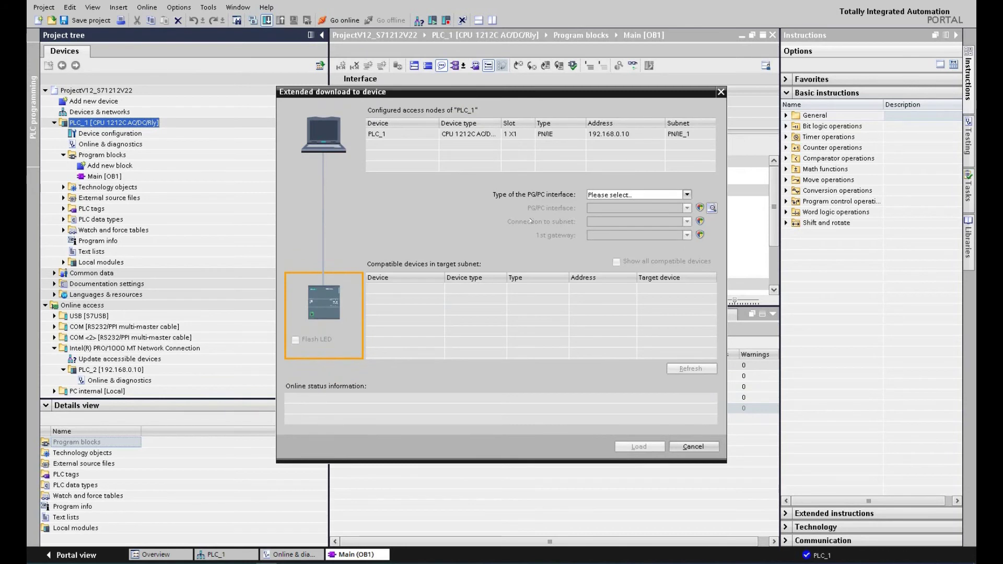
{"action": "left_click", "coordinate": [664, 189]}
{"action": "left_click", "coordinate": [630, 217]}
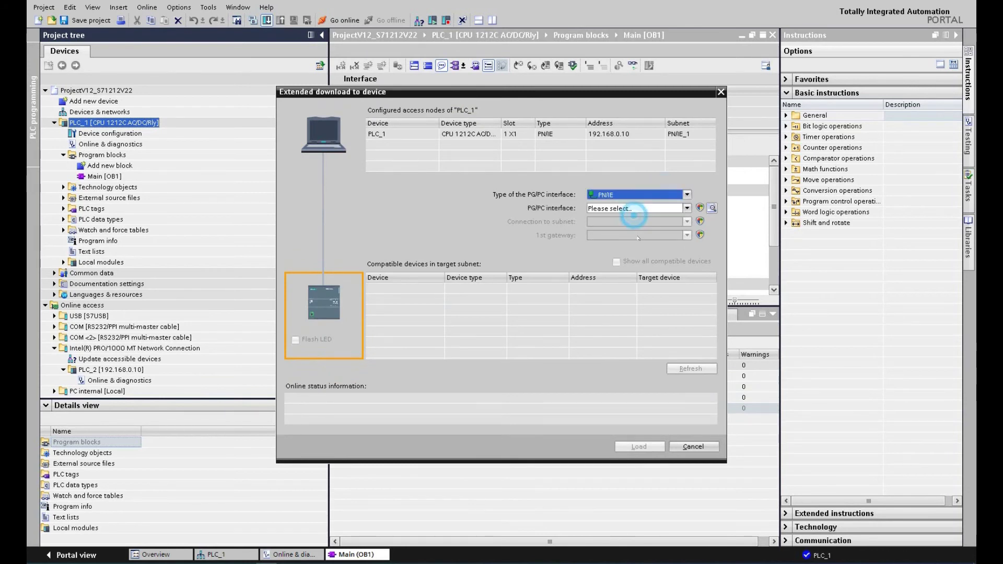
{"action": "left_click", "coordinate": [638, 208]}
{"action": "left_click", "coordinate": [630, 230]}
{"action": "left_click", "coordinate": [627, 209]}
{"action": "left_click", "coordinate": [622, 230]}
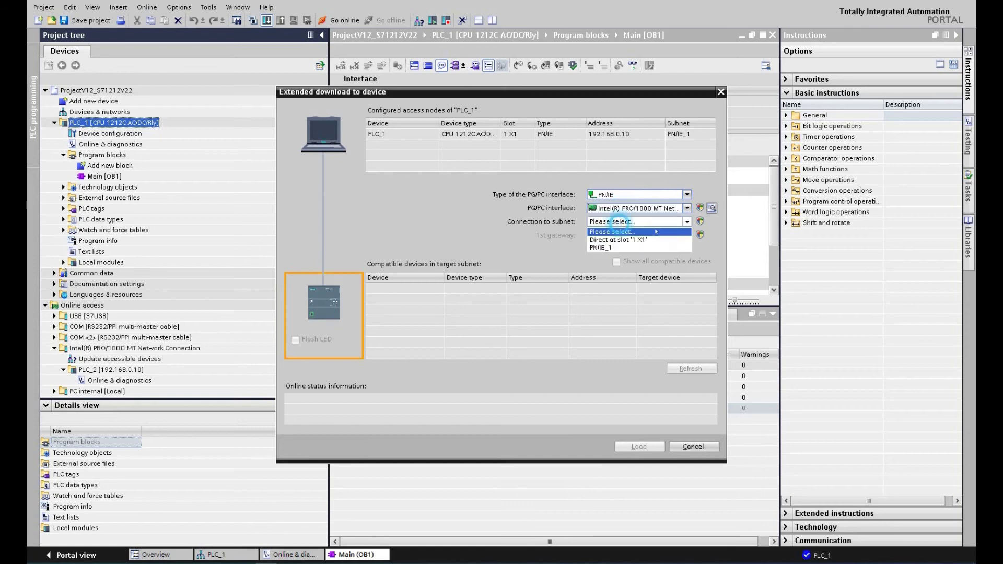
{"action": "key", "text": "Down"}
{"action": "key", "text": "Down"}
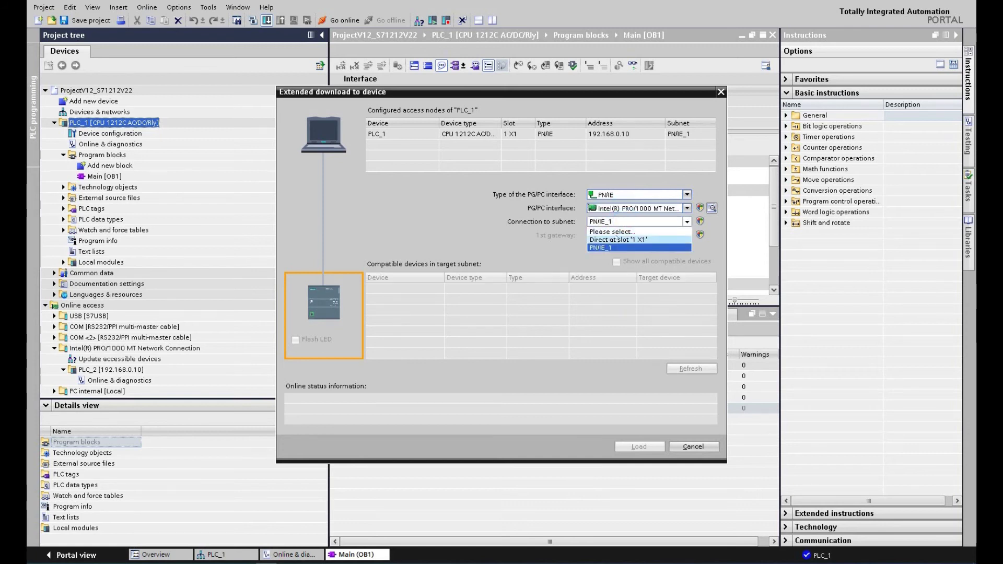
{"action": "left_click", "coordinate": [619, 240]}
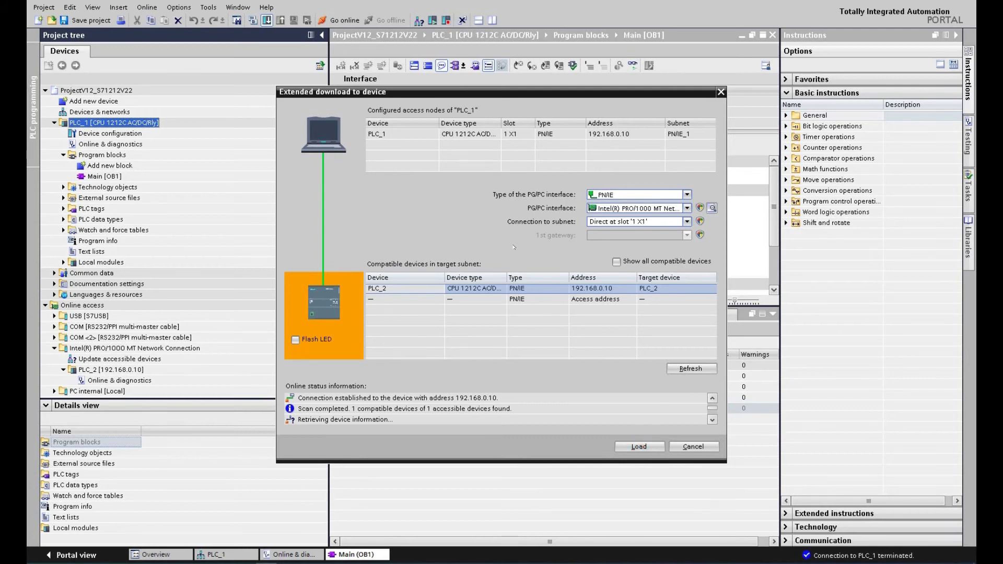
{"action": "left_click", "coordinate": [640, 447]}
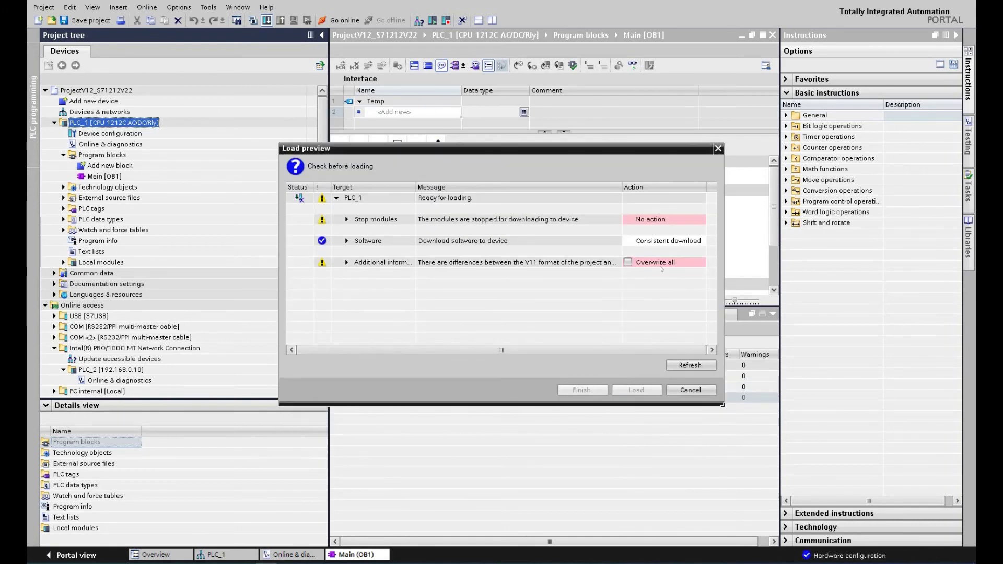
Load PLC_1 with all modules stopped and V11 data overwritten, then restart with Start all.
{"action": "left_click", "coordinate": [662, 219]}
{"action": "left_click", "coordinate": [628, 263]}
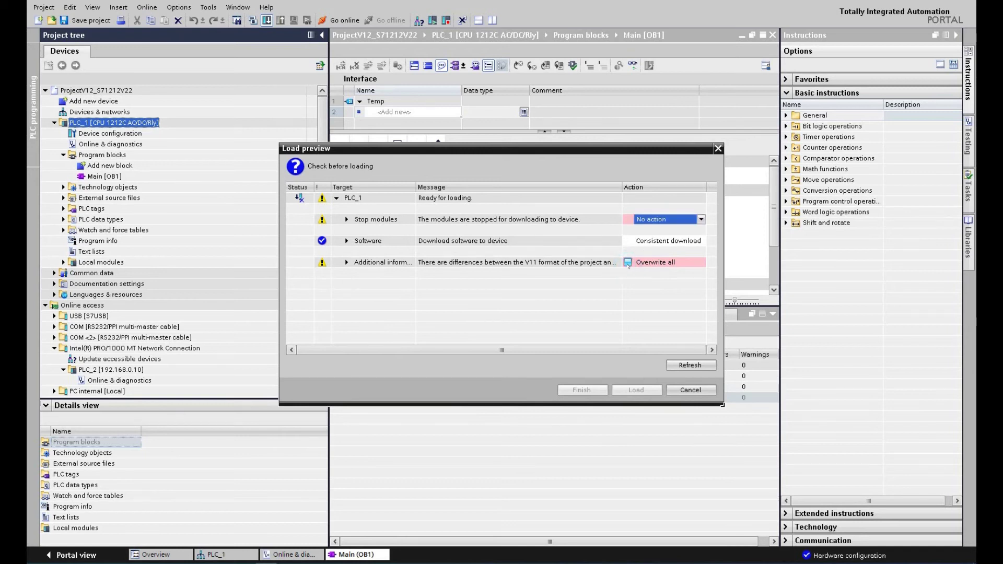
{"action": "left_click", "coordinate": [628, 263]}
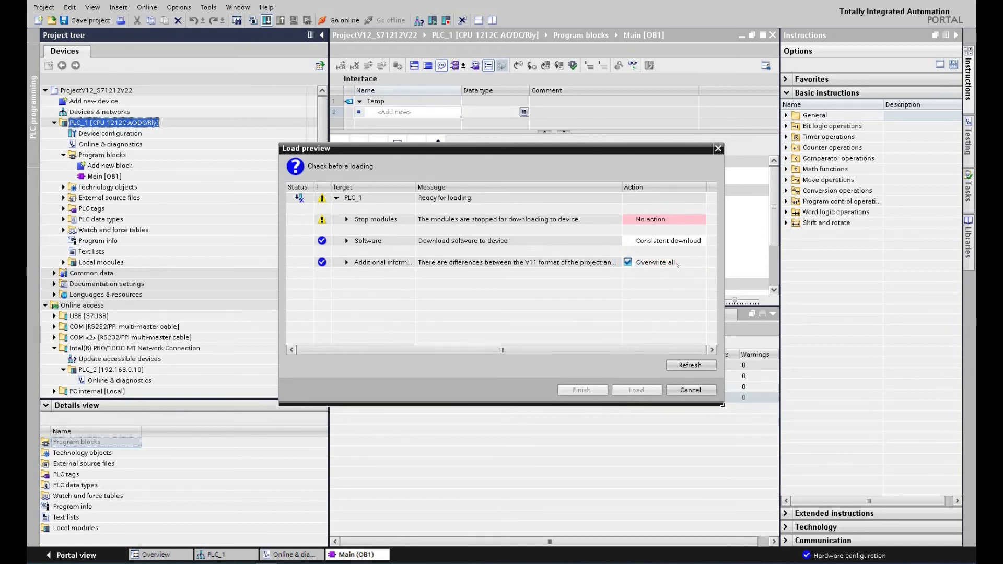
{"action": "left_click", "coordinate": [691, 224]}
{"action": "left_click", "coordinate": [701, 219]}
{"action": "left_click", "coordinate": [655, 235]}
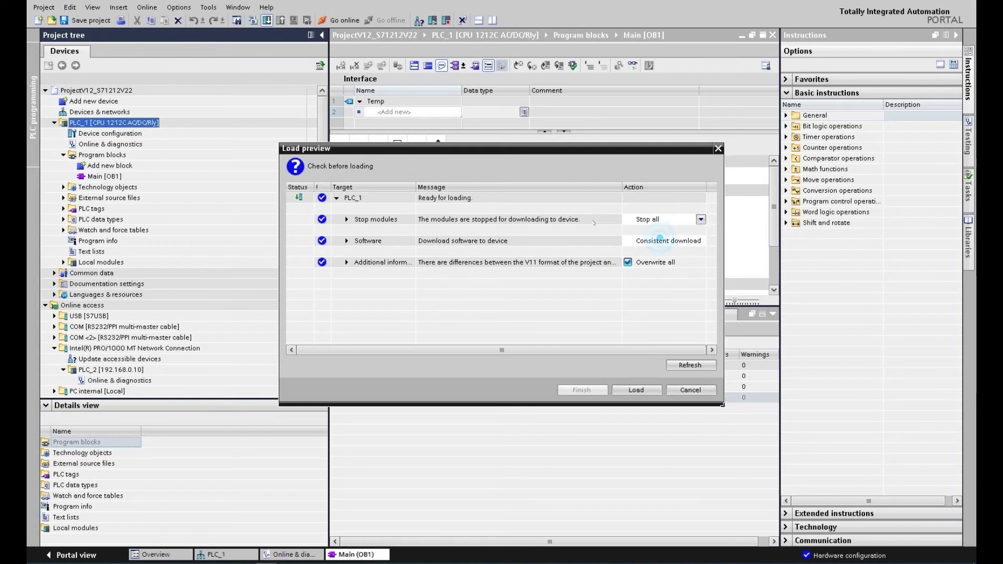
{"action": "left_click", "coordinate": [646, 391]}
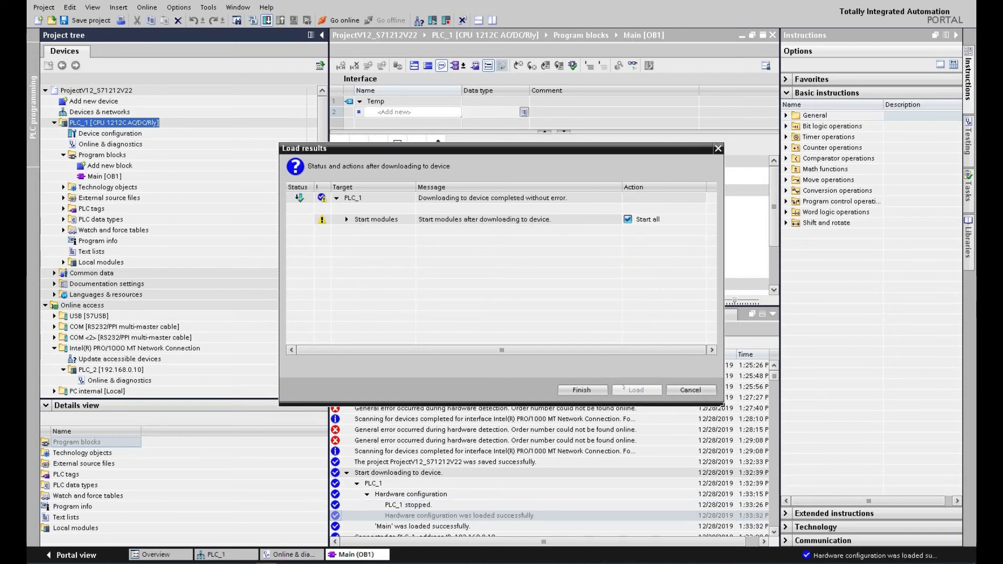
{"action": "left_click", "coordinate": [581, 390]}
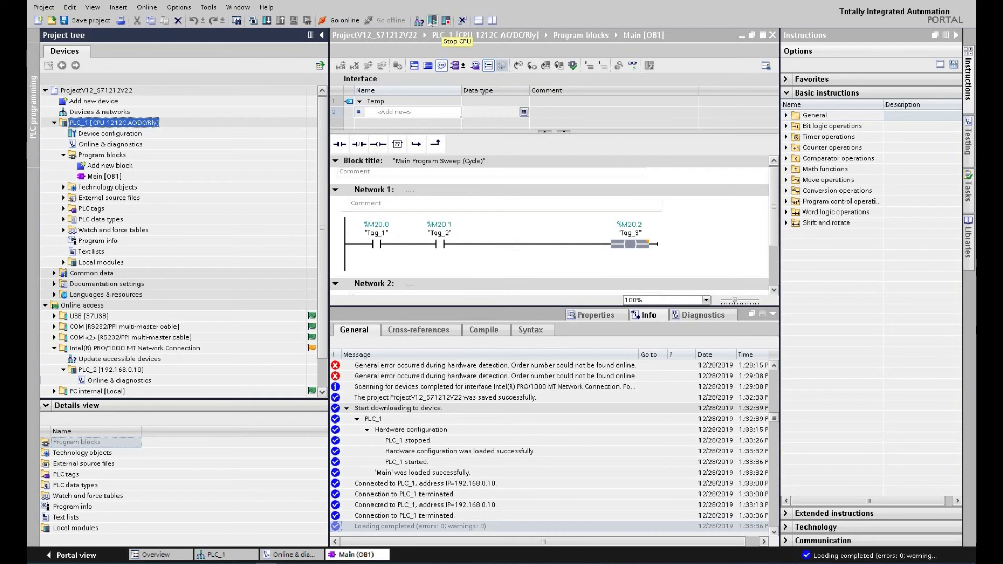
Switch PLC_1 to RUN, dismiss the mode error, and enable online monitoring of the ladder.
{"action": "left_click", "coordinate": [432, 21]}
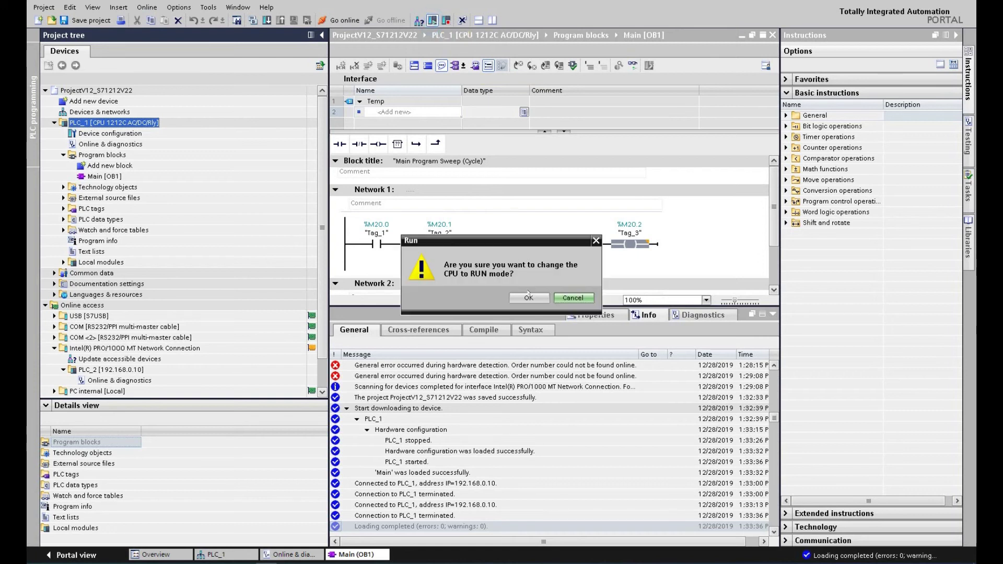
{"action": "left_click", "coordinate": [529, 296]}
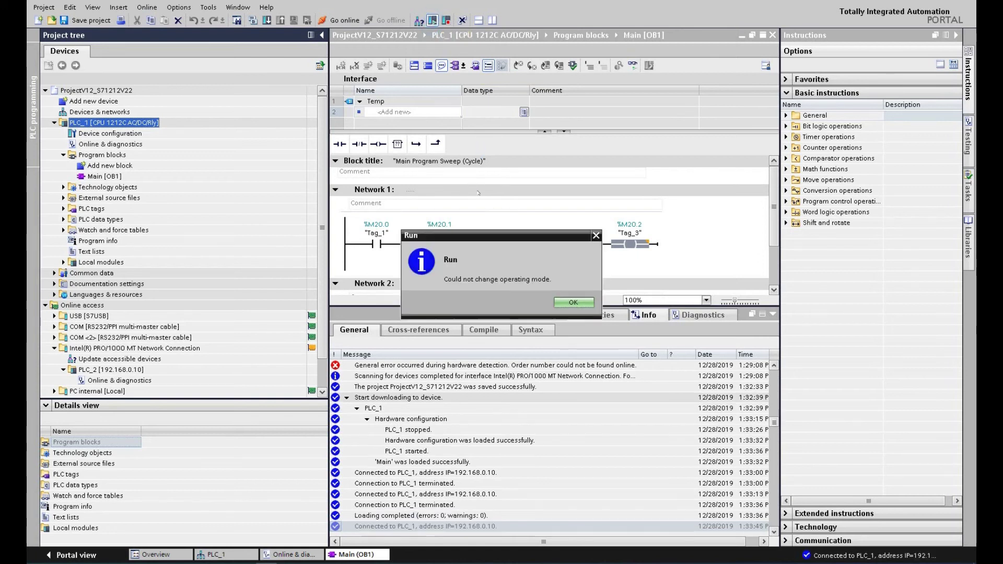
{"action": "left_click", "coordinate": [574, 303]}
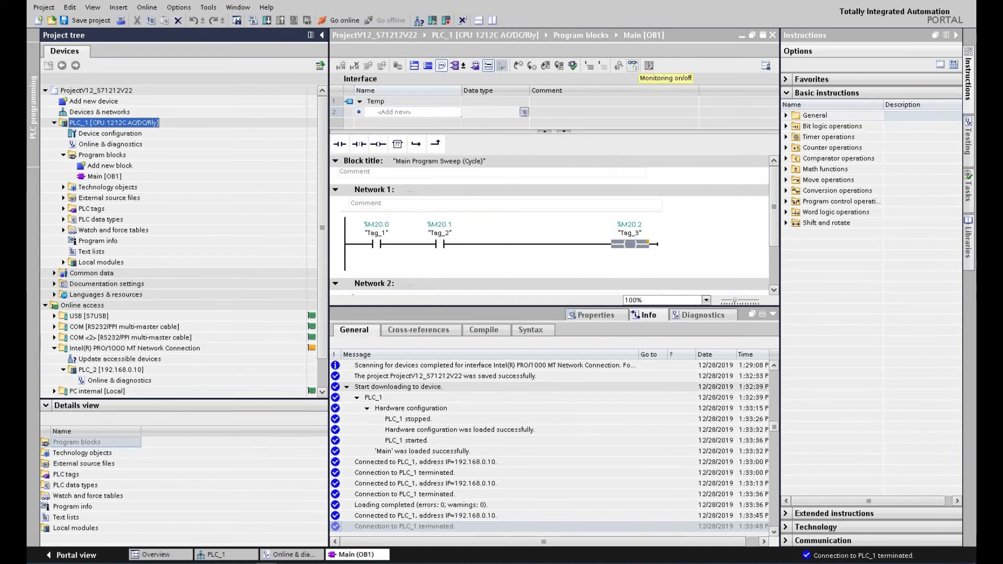
{"action": "left_click", "coordinate": [633, 65]}
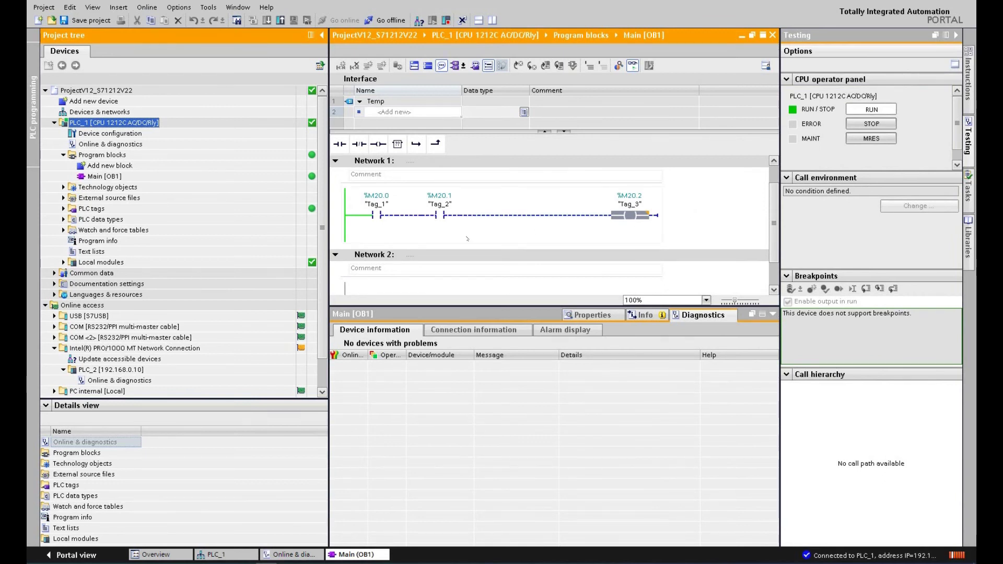
Modify Tag_1 and Tag_2 to 1, reset Tag_1 to 0, then select PLC_1 to go offline.
{"action": "left_click", "coordinate": [380, 215]}
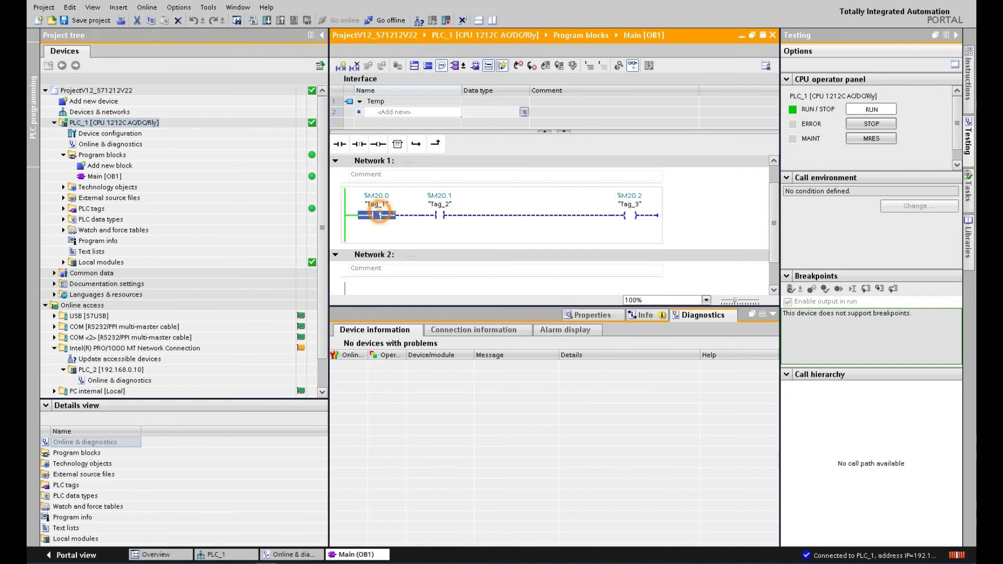
{"action": "right_click", "coordinate": [380, 215]}
{"action": "left_click", "coordinate": [570, 224]}
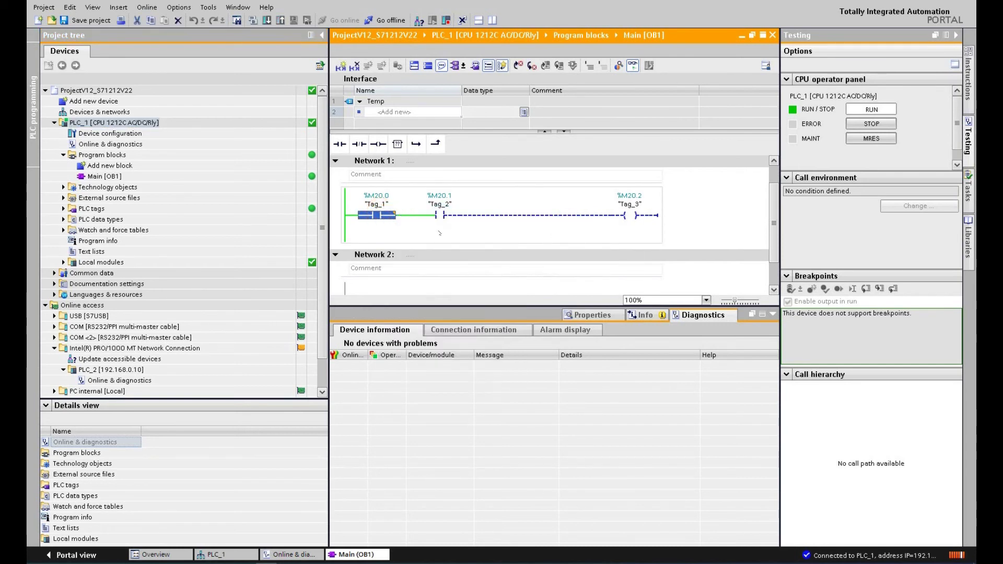
{"action": "right_click", "coordinate": [441, 215]}
{"action": "mouse_move", "coordinate": [459, 220]}
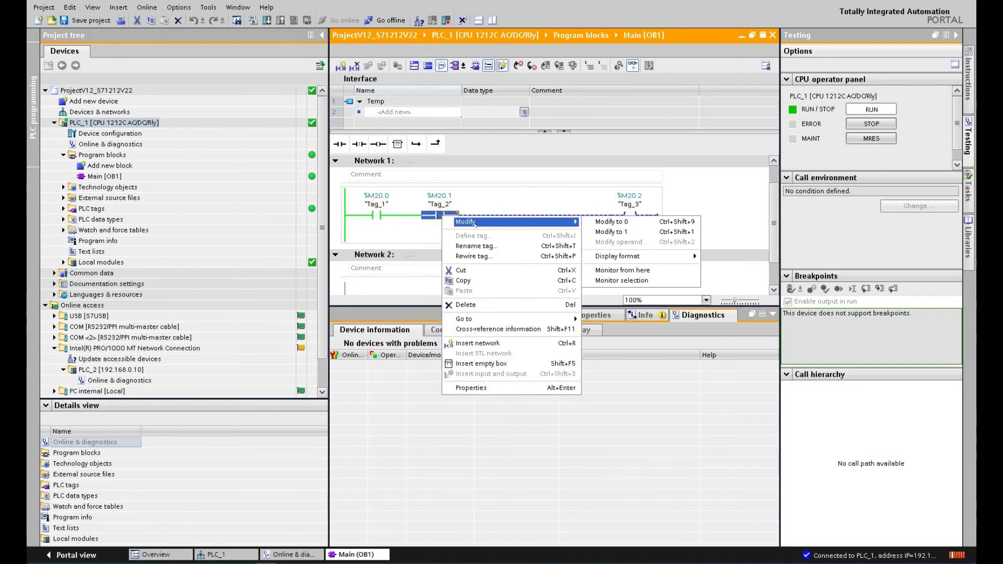
{"action": "left_click", "coordinate": [607, 232]}
{"action": "right_click", "coordinate": [380, 215]}
{"action": "mouse_move", "coordinate": [407, 222]}
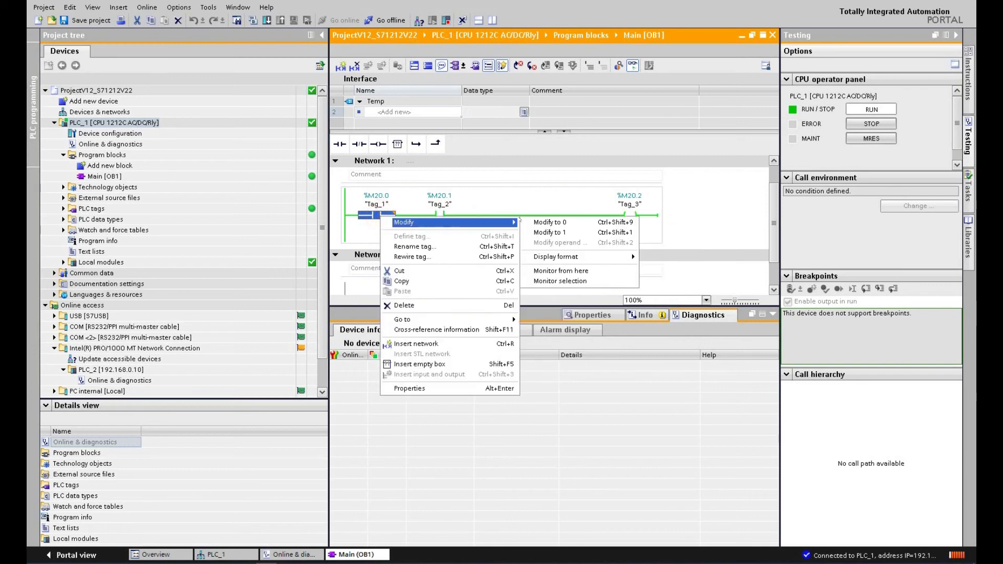
{"action": "left_click", "coordinate": [549, 222]}
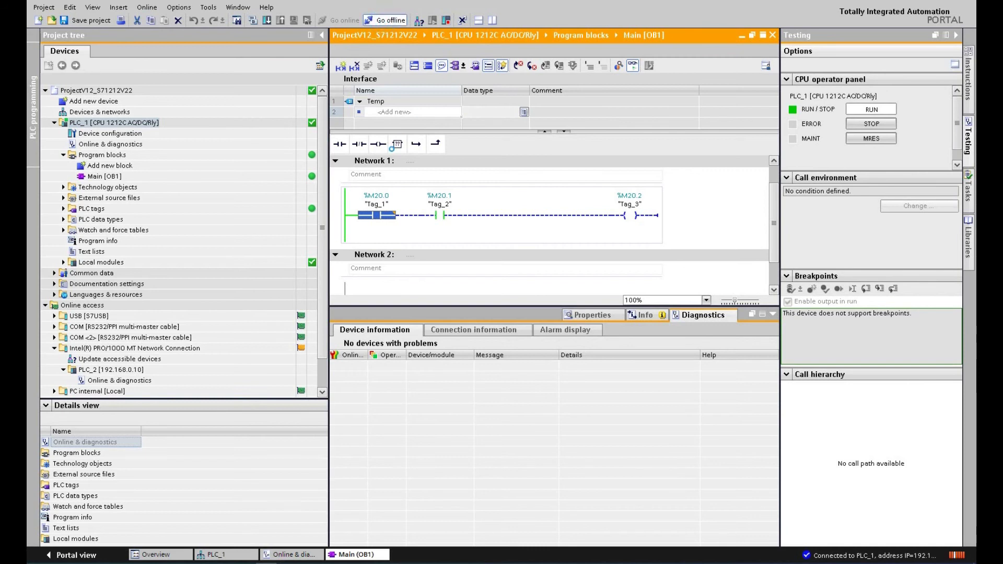
{"action": "left_click", "coordinate": [137, 123]}
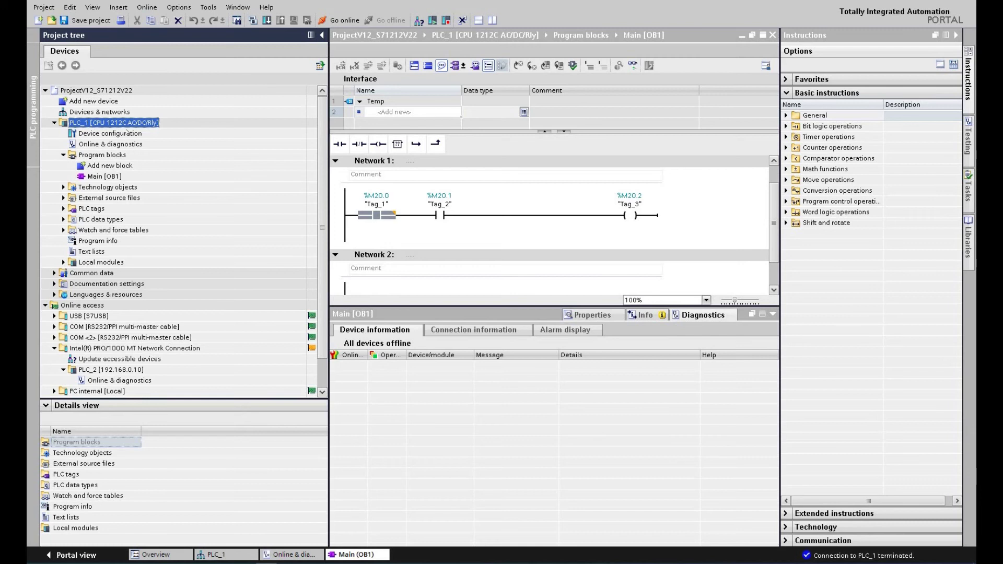
Open the Add new device dialog from the project tree.
{"action": "left_click", "coordinate": [95, 101]}
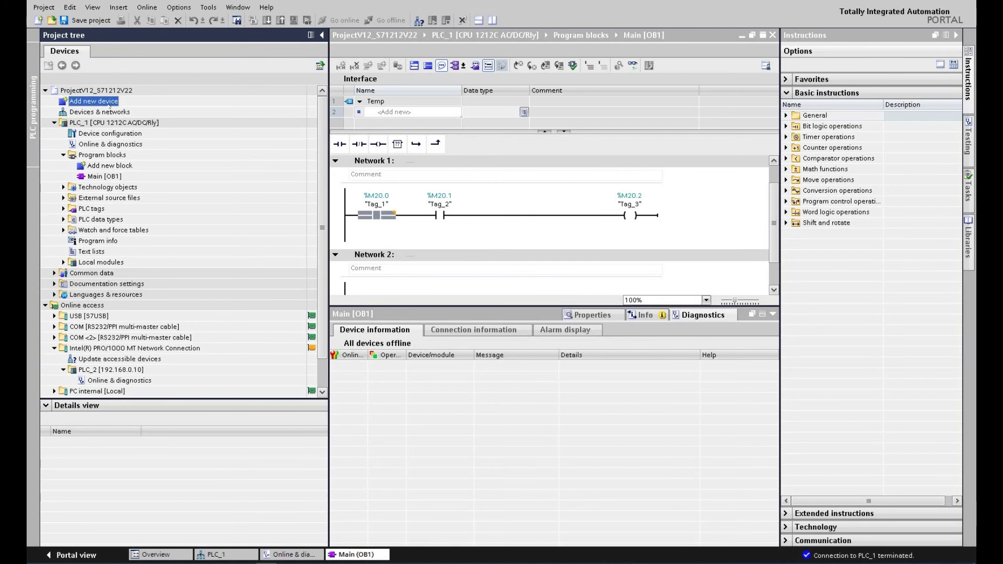
{"action": "double_click", "coordinate": [99, 102]}
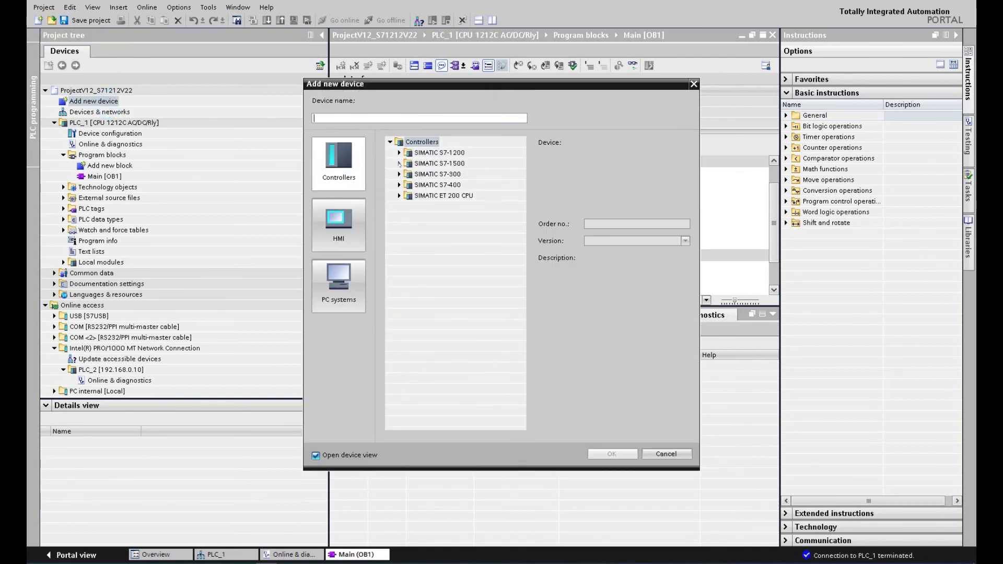
Add CPU 1513-1 PN 6ES7 513-1AL00-0AB0 with firmware V1.1 as PLC_2.
{"action": "left_click", "coordinate": [400, 164]}
{"action": "left_click", "coordinate": [409, 174]}
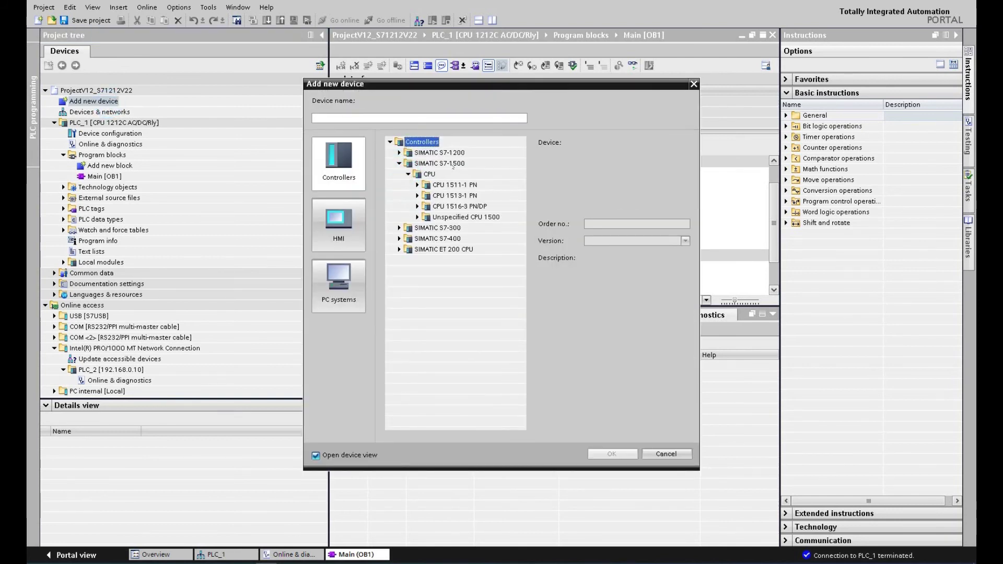
{"action": "left_click", "coordinate": [418, 195]}
{"action": "mouse_move", "coordinate": [481, 206]}
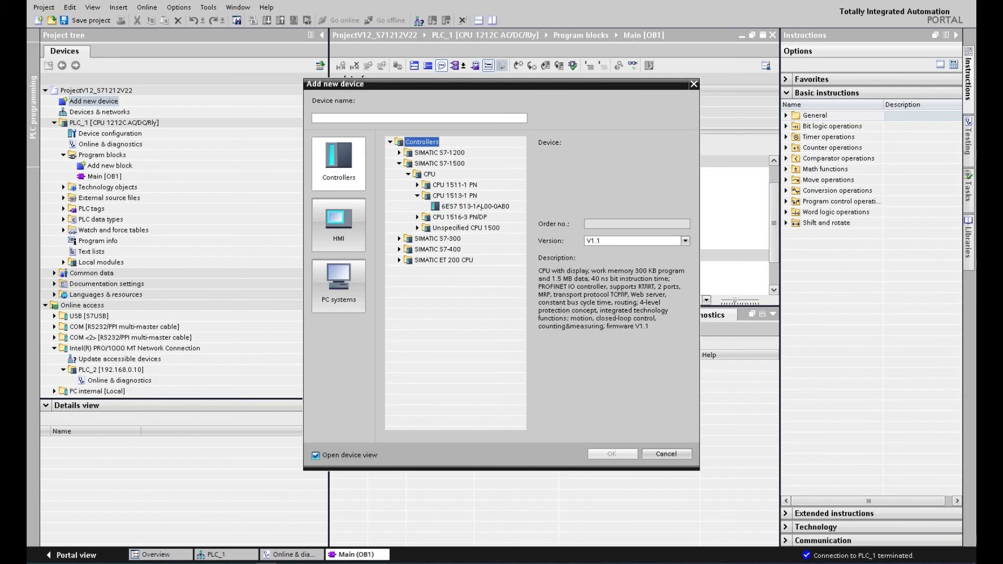
{"action": "left_click", "coordinate": [480, 206]}
{"action": "left_click", "coordinate": [677, 240]}
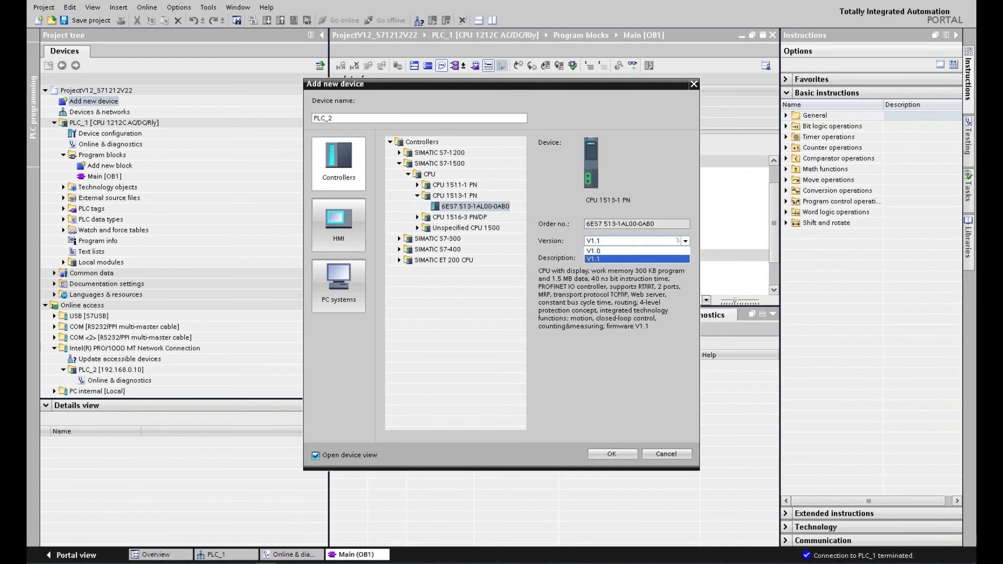
{"action": "left_click", "coordinate": [608, 259]}
{"action": "left_click", "coordinate": [612, 454]}
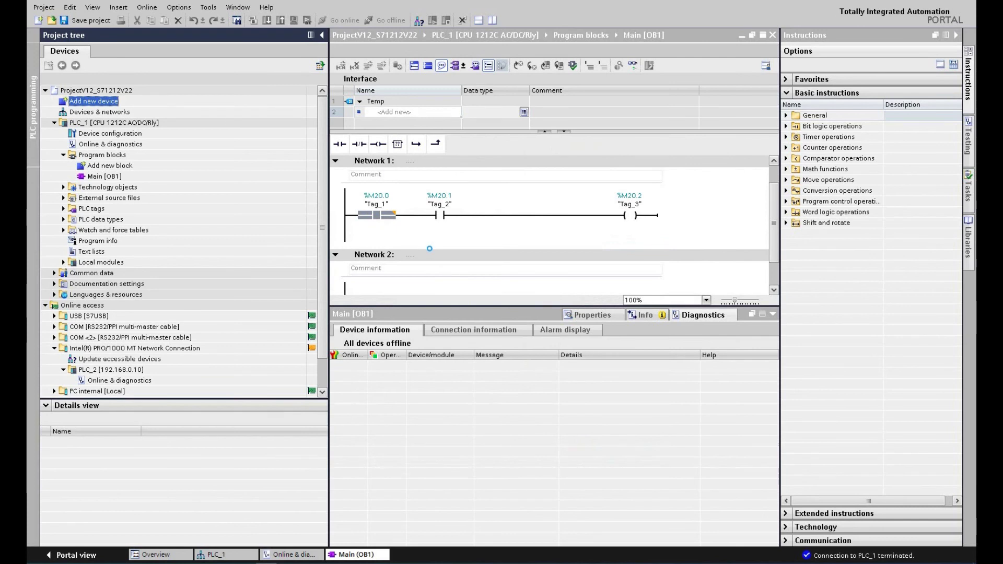
Open PLC_2's Main [OB1] and place a contact, NC contact and coil on Network 1.
{"action": "left_click", "coordinate": [63, 283]}
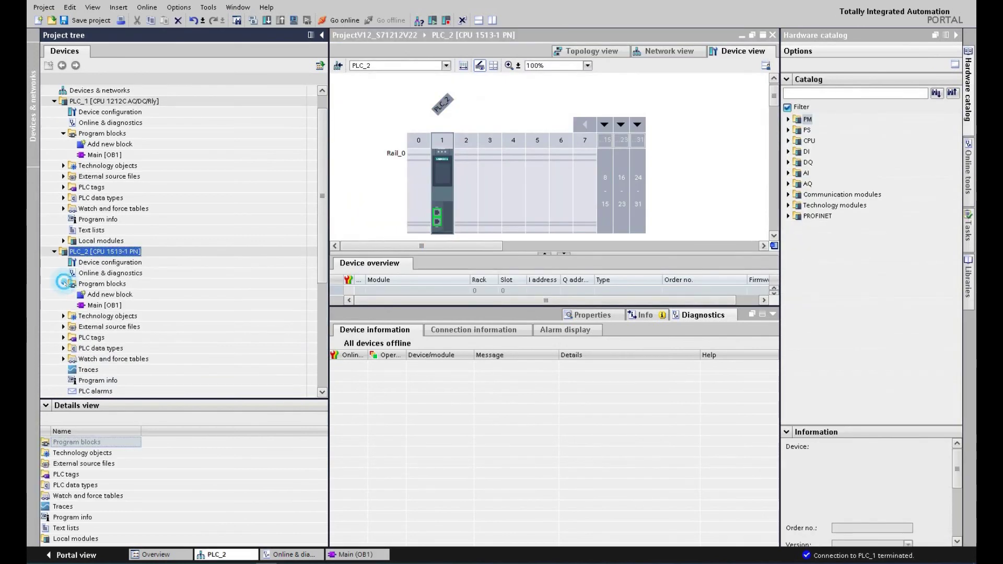
{"action": "left_click", "coordinate": [104, 306]}
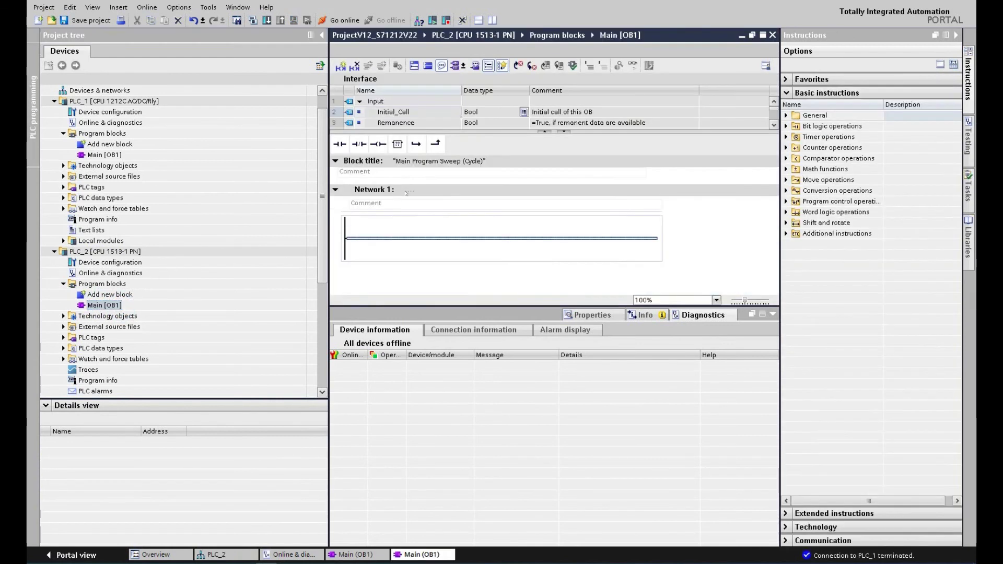
{"action": "left_click", "coordinate": [370, 238]}
{"action": "left_click", "coordinate": [339, 144]}
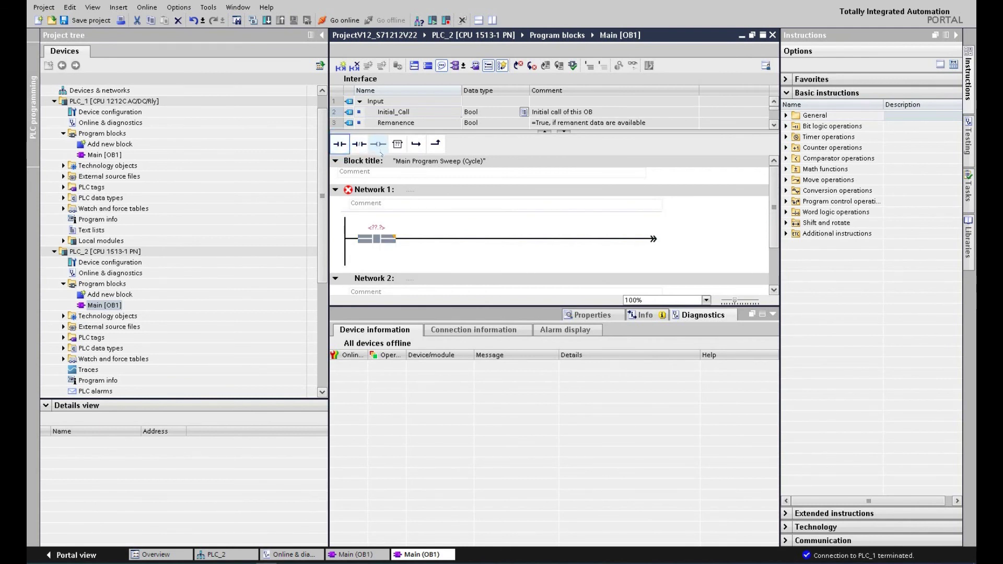
{"action": "left_click_drag", "start_coordinate": [359, 144], "coordinate": [416, 239]}
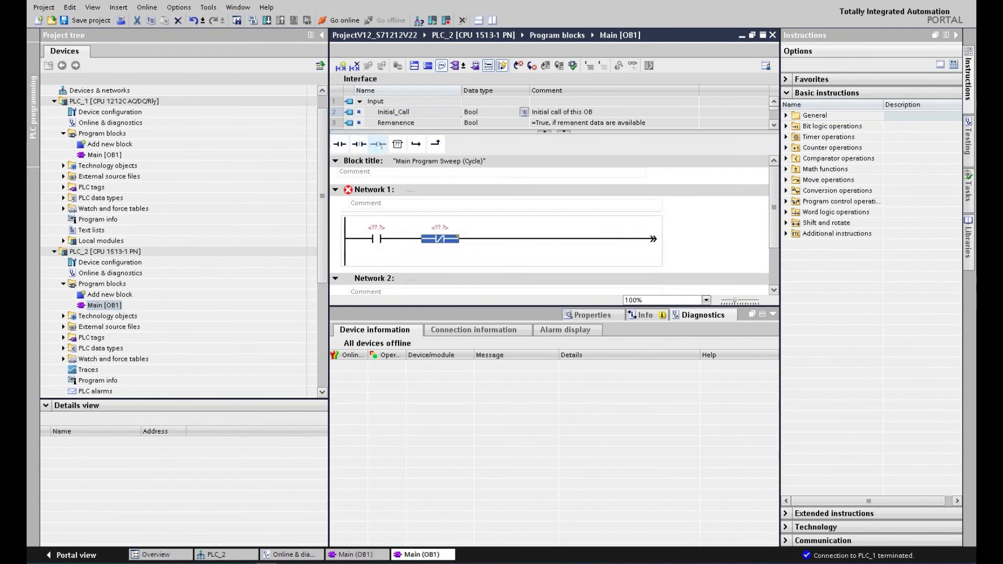
{"action": "left_click", "coordinate": [503, 237]}
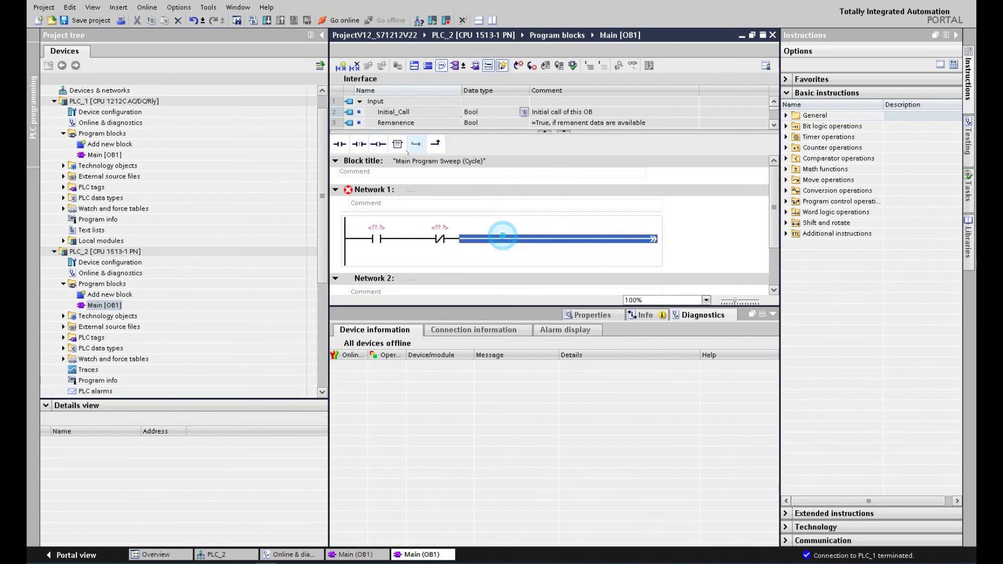
{"action": "left_click", "coordinate": [378, 143]}
Address the two contacts and the coil as M20.0, M20.1 and M20.2.
{"action": "left_click", "coordinate": [376, 228]}
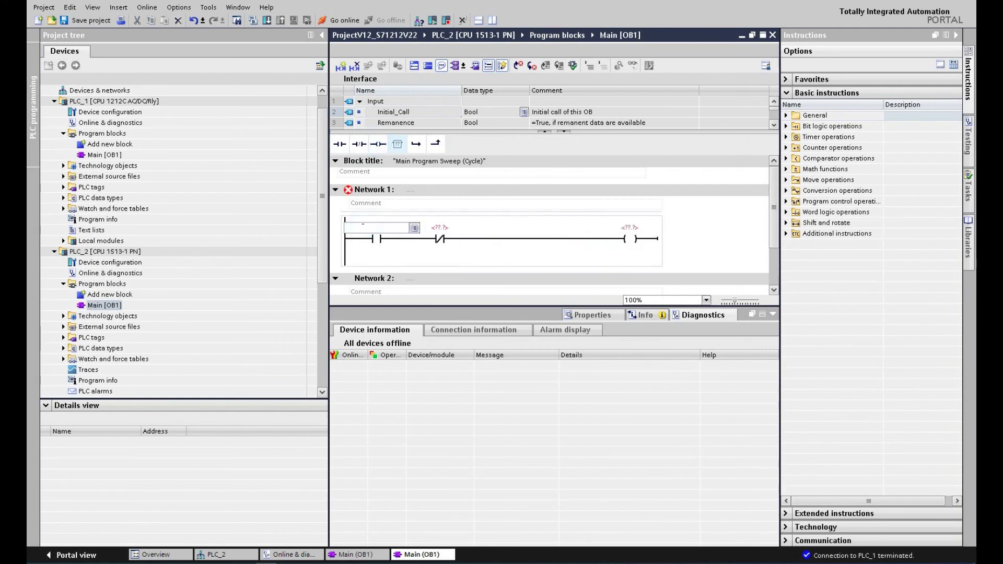
{"action": "type", "text": "M20.0"}
{"action": "key", "text": "Return"}
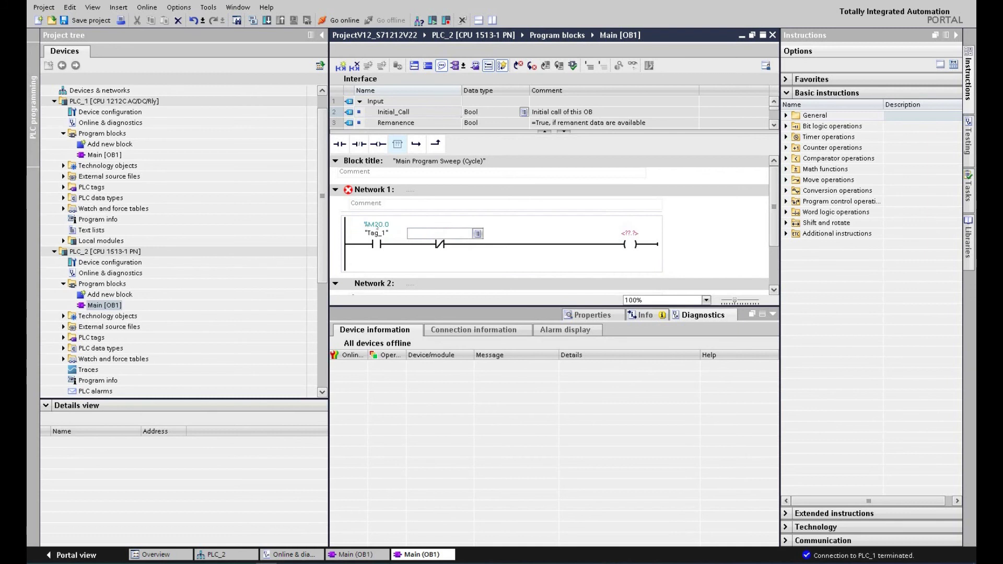
{"action": "type", "text": "M20.1"}
{"action": "key", "text": "Return"}
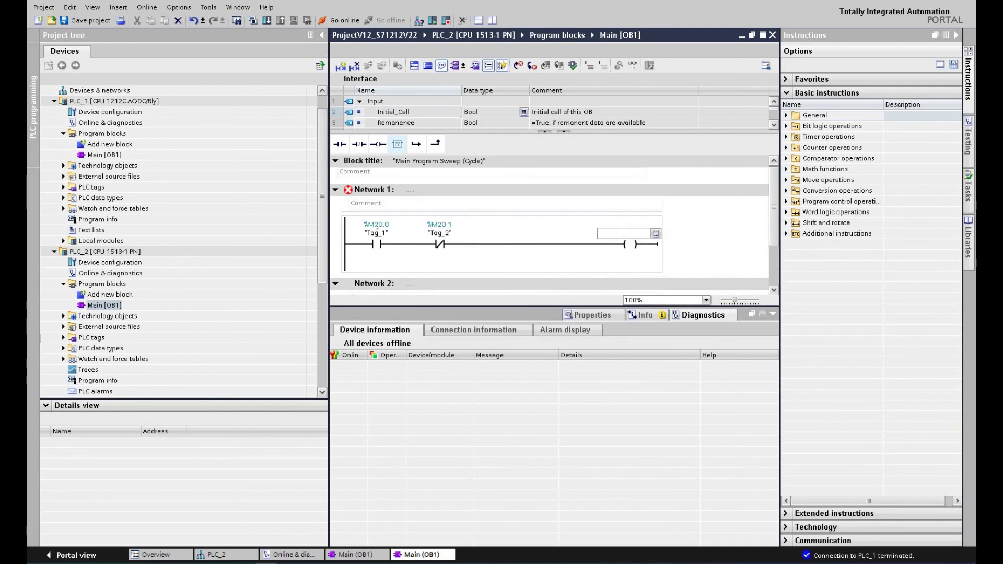
{"action": "type", "text": "M20.2"}
{"action": "key", "text": "Return"}
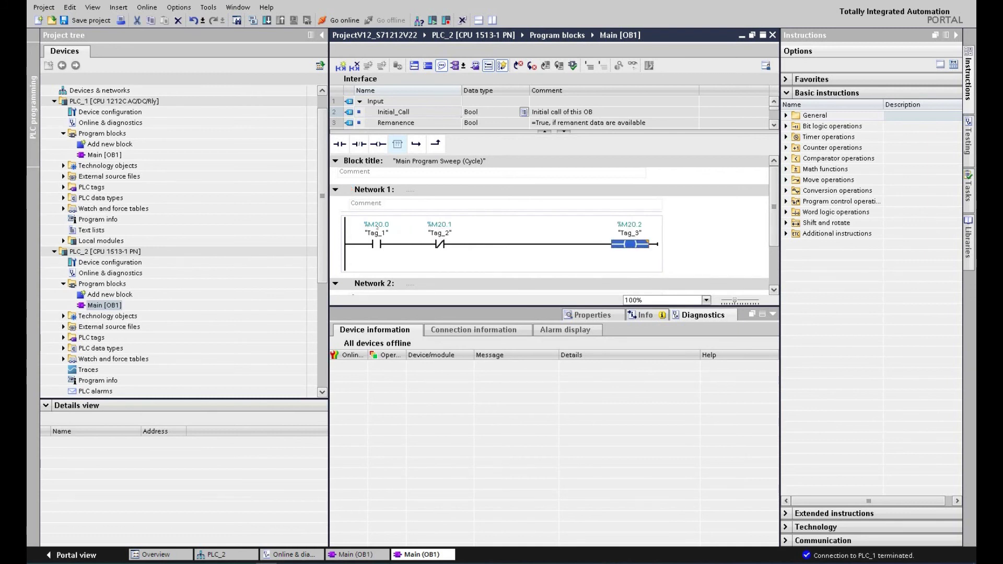
Save the project and compile PLC_2 with zero errors.
{"action": "left_click", "coordinate": [105, 251]}
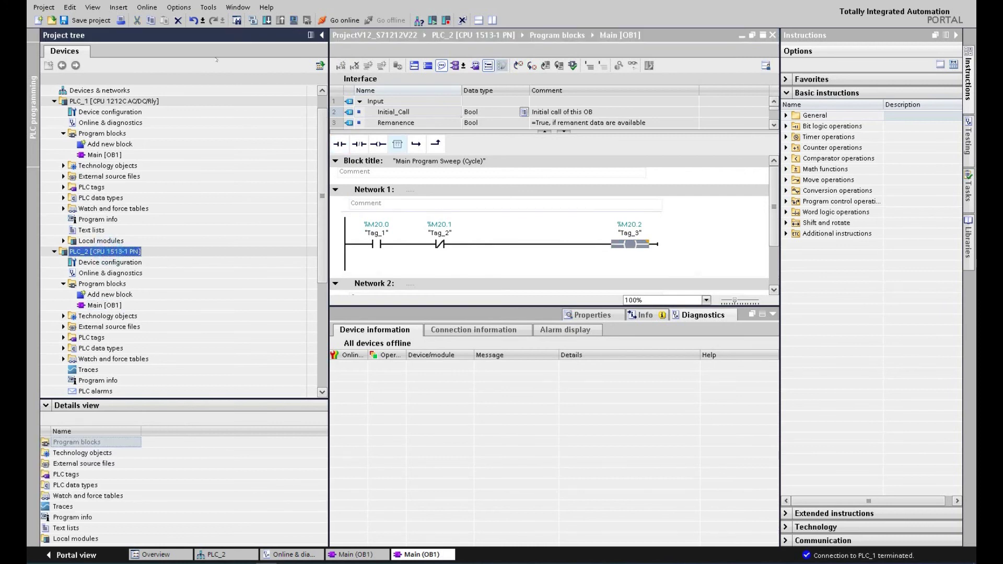
{"action": "left_click", "coordinate": [91, 20]}
{"action": "left_click", "coordinate": [252, 19]}
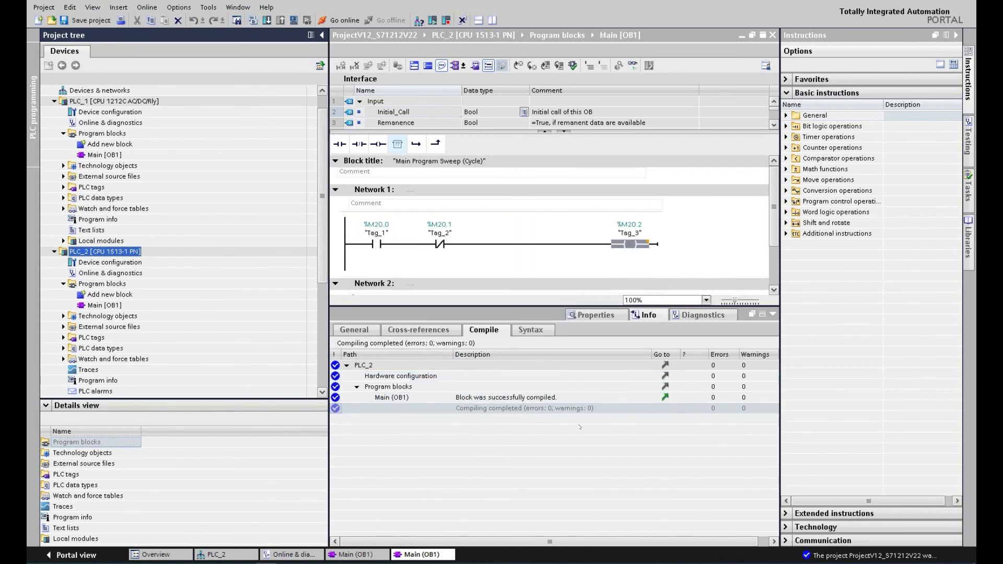
Start PLC simulation for PLC_2, creating the ProjectTIAPortalV12_SIM project at 192.168.0.1.
{"action": "left_click", "coordinate": [294, 20]}
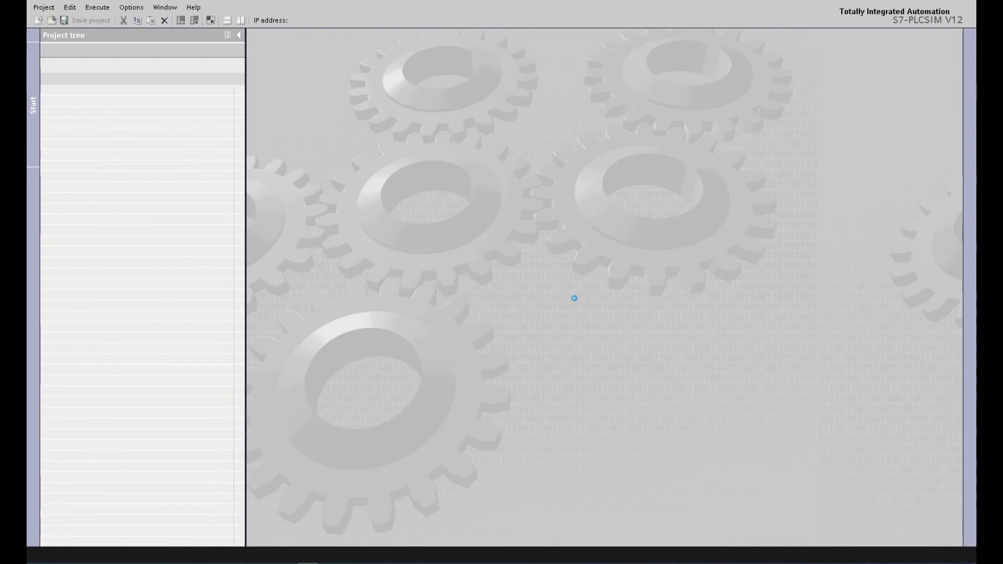
{"action": "left_click", "coordinate": [553, 326]}
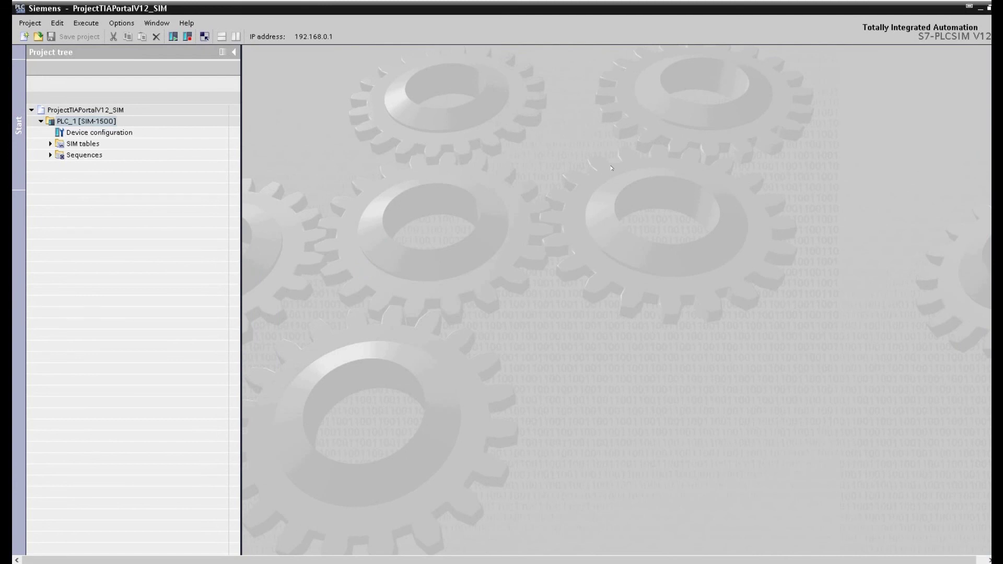
{"action": "left_click", "coordinate": [981, 8]}
Download PLC_2 through the PLCSIM S7-1200/S7-1500 interface and start the simulated CPU.
{"action": "left_click", "coordinate": [627, 233]}
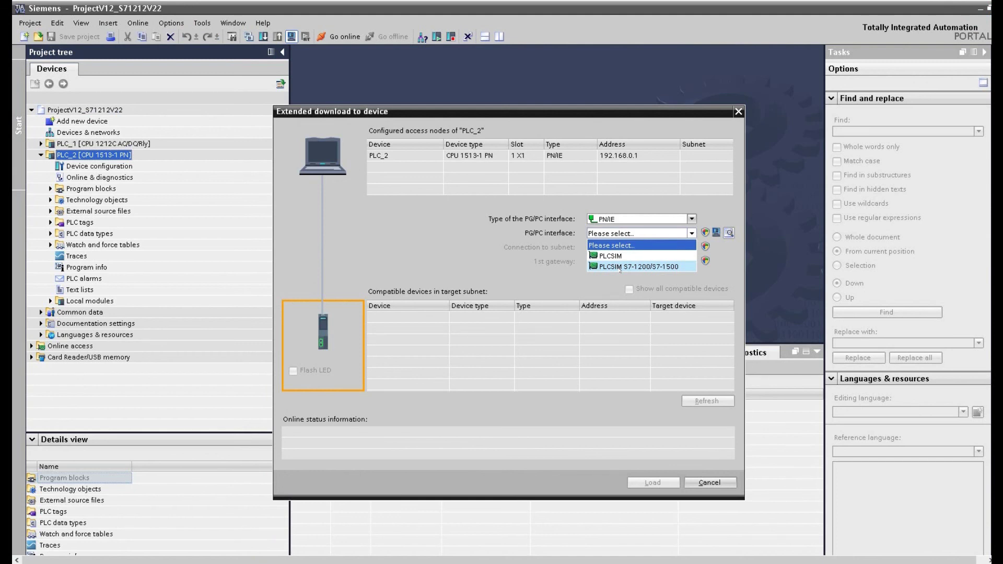
{"action": "left_click", "coordinate": [620, 267]}
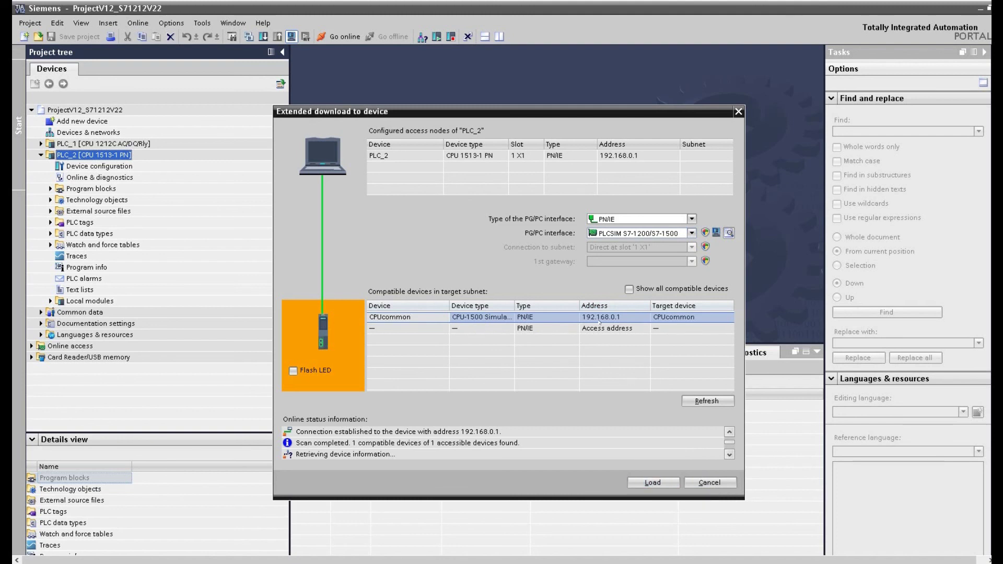
{"action": "left_click", "coordinate": [653, 483]}
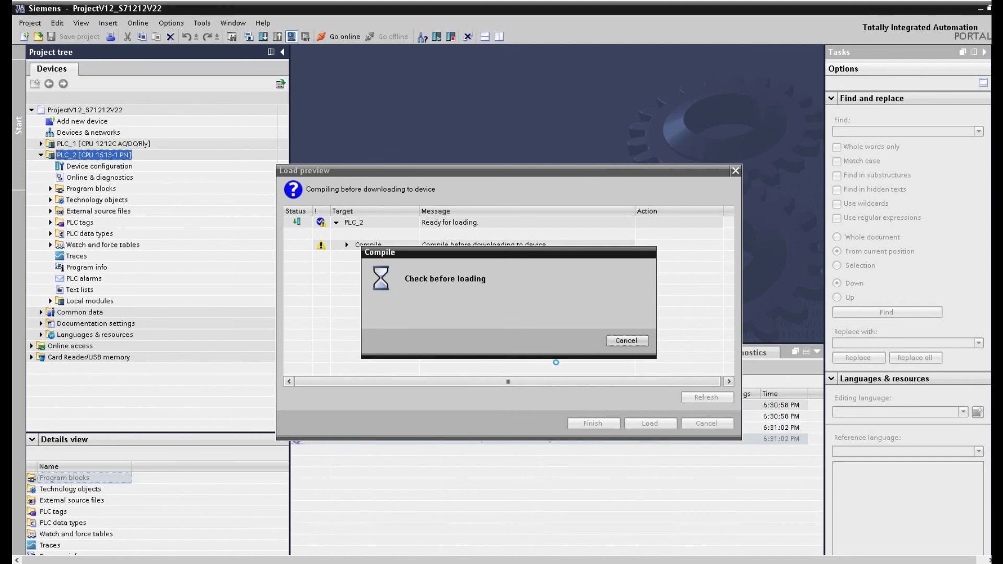
{"action": "left_click", "coordinate": [648, 423]}
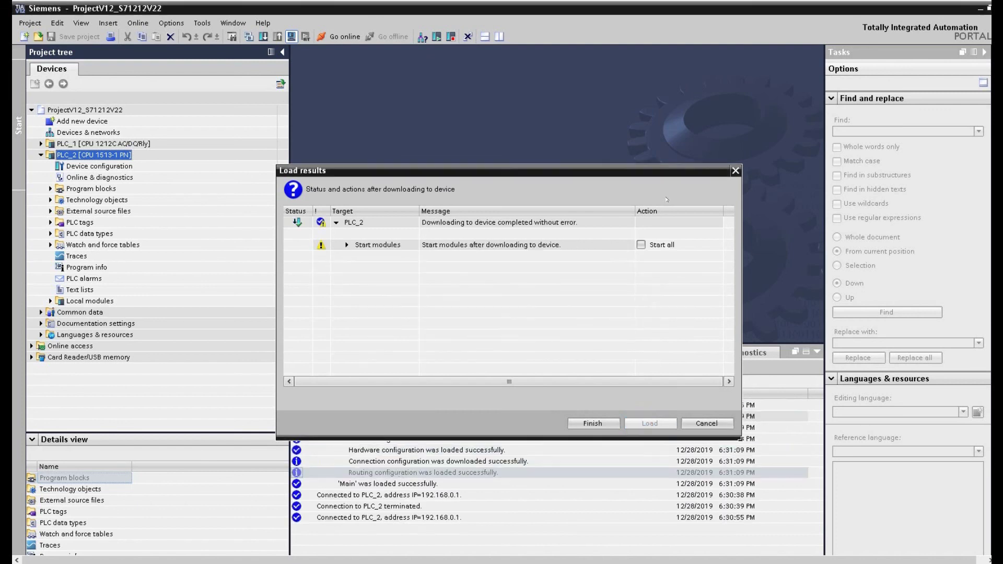
{"action": "left_click", "coordinate": [641, 245]}
{"action": "left_click", "coordinate": [593, 423]}
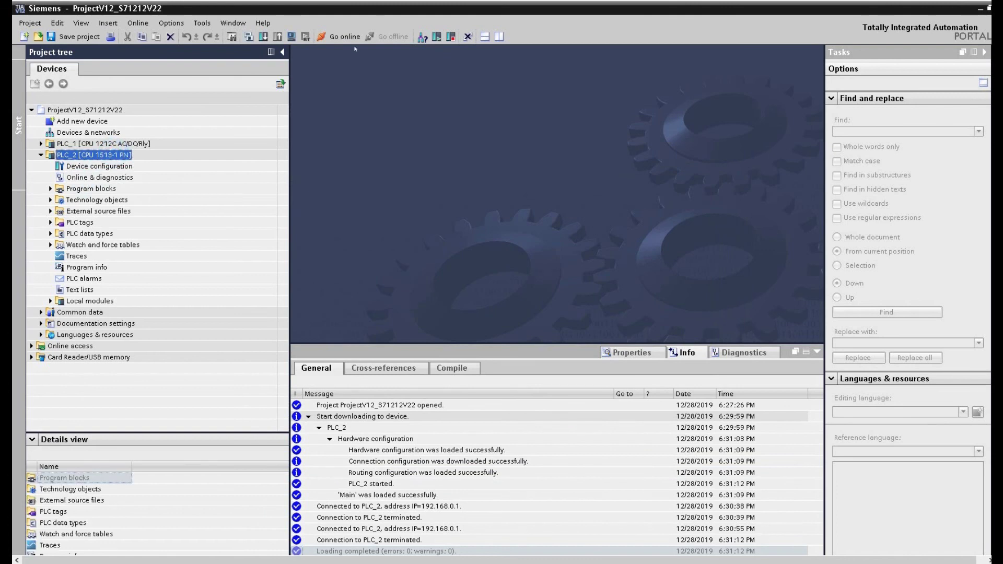
Go online with PLC_2 and open its Main [OB1] block under Program blocks.
{"action": "left_click", "coordinate": [332, 37]}
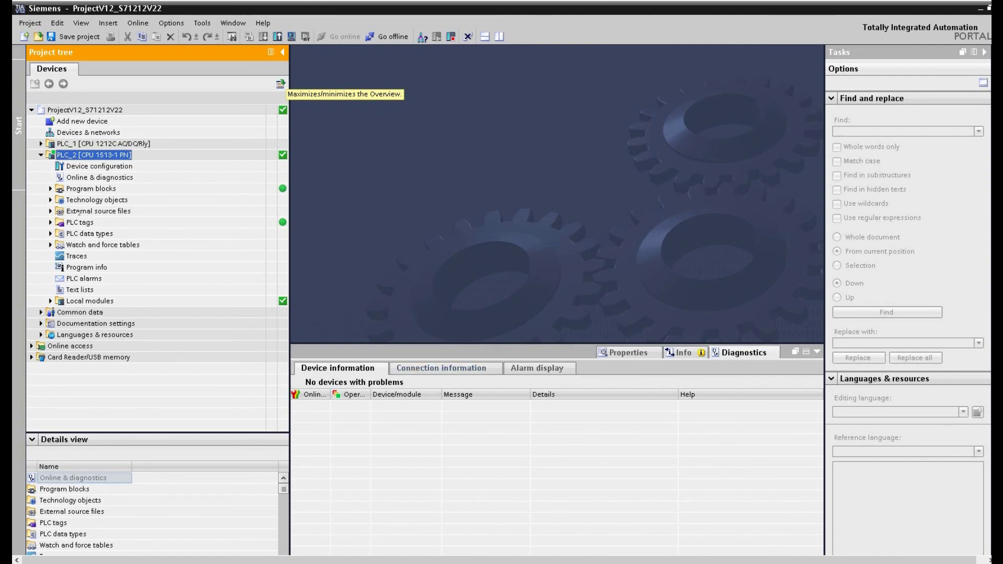
{"action": "left_click", "coordinate": [50, 188]}
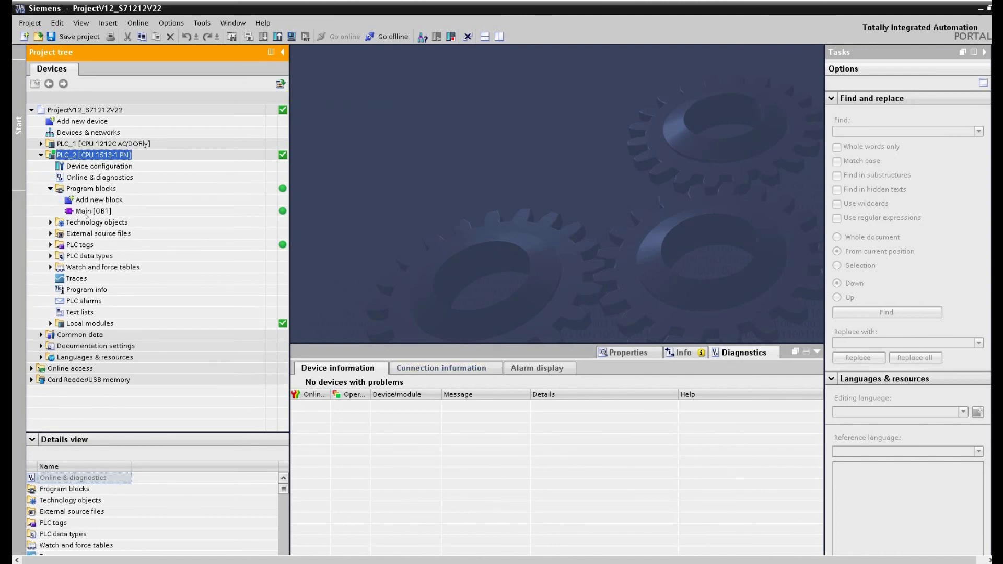
{"action": "double_click", "coordinate": [92, 211]}
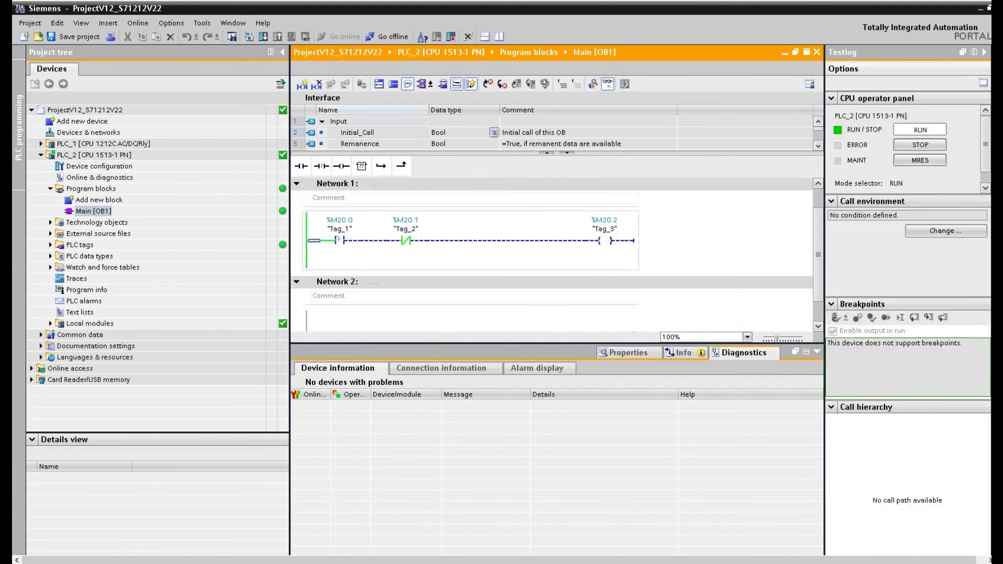
Modify Tag_1 to 1 so coil Tag_3 energizes, then take PLC_2 offline.
{"action": "right_click", "coordinate": [337, 240]}
{"action": "key", "text": "Escape"}
{"action": "right_click", "coordinate": [343, 240]}
{"action": "mouse_move", "coordinate": [418, 244]}
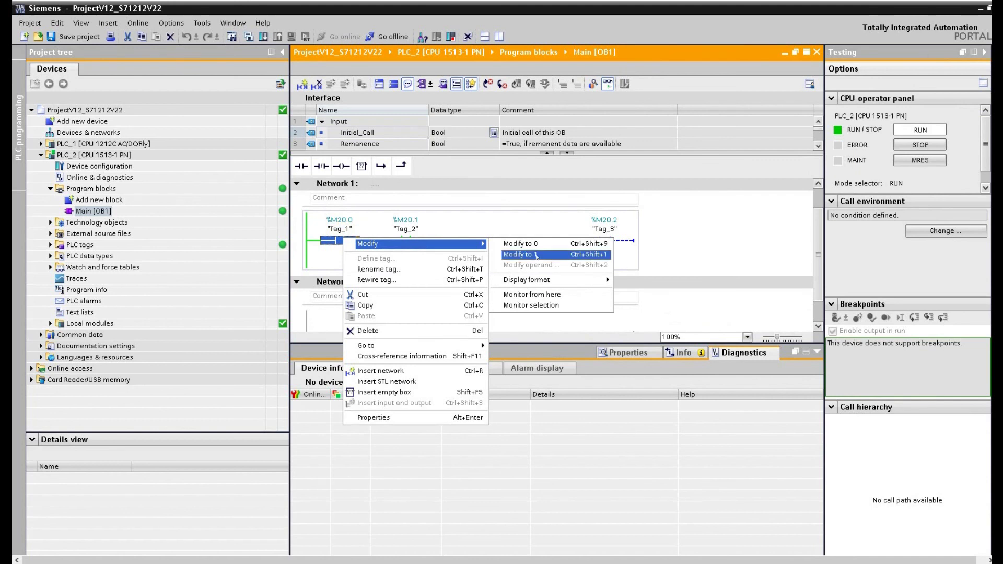
{"action": "left_click", "coordinate": [536, 255]}
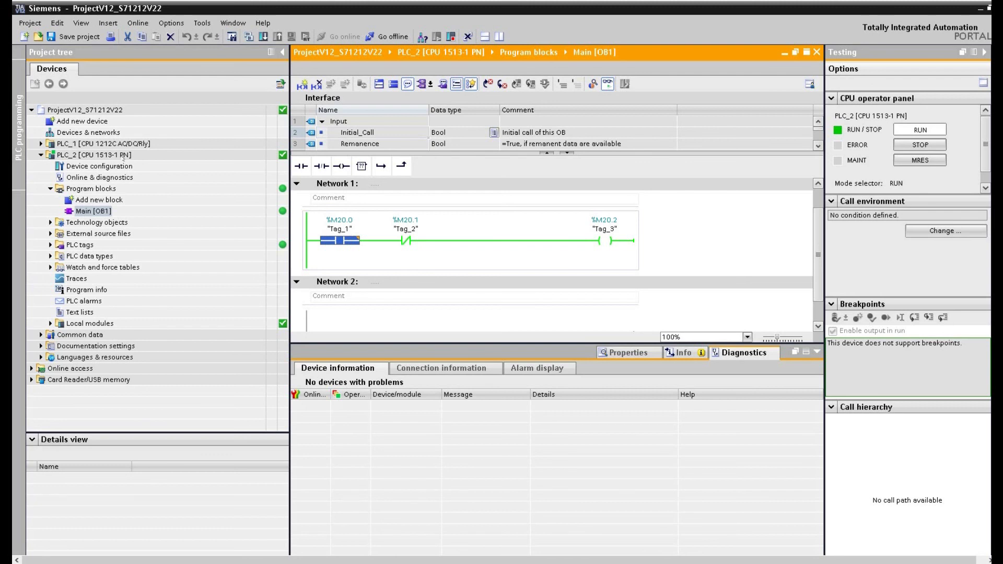
{"action": "left_click", "coordinate": [123, 156]}
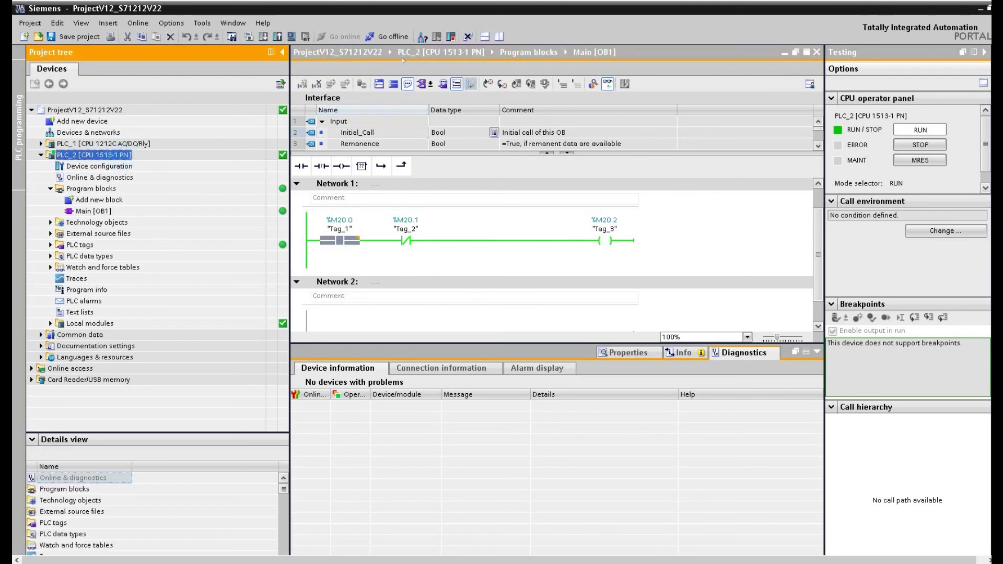
{"action": "left_click", "coordinate": [392, 39]}
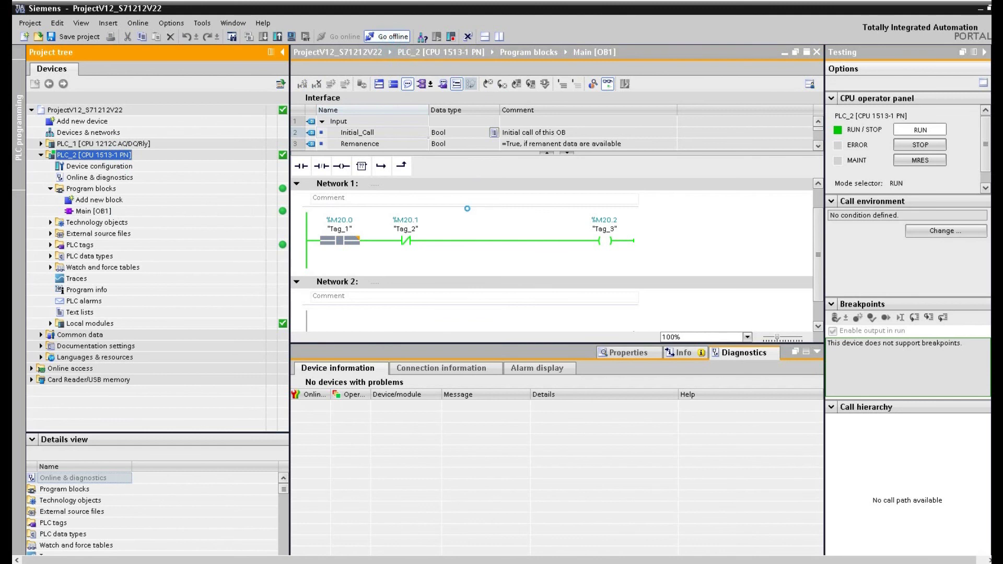